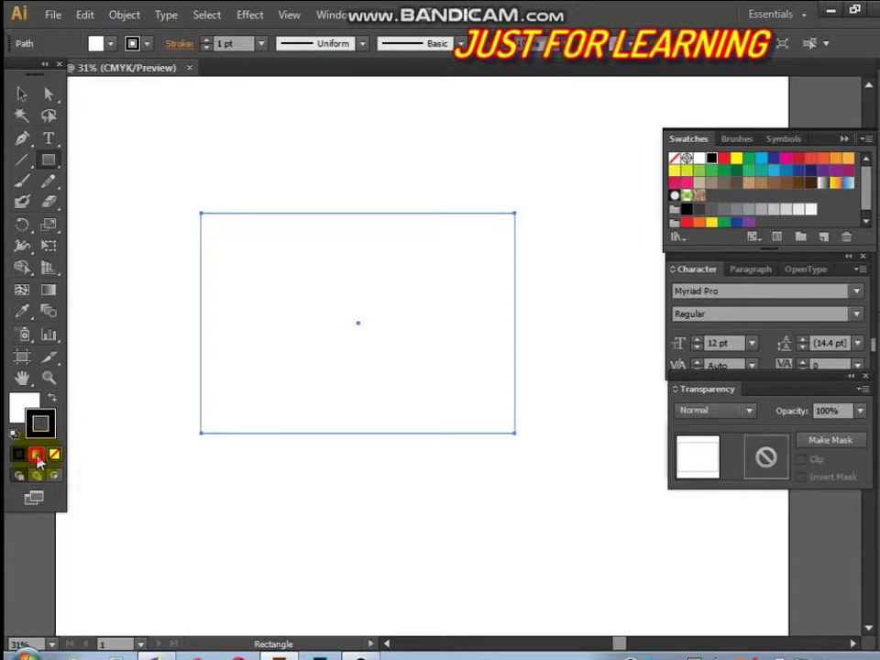
Apply the default white-to-black linear gradient to both the stroke and the fill of the selected rectangle
{"action": "left_click", "coordinate": [37, 456]}
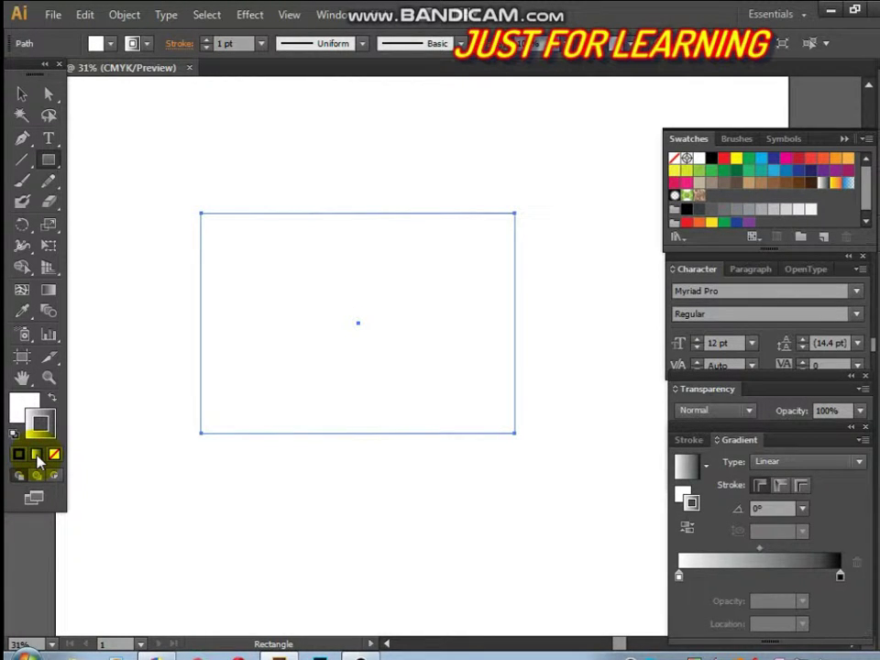
{"action": "left_click", "coordinate": [17, 411]}
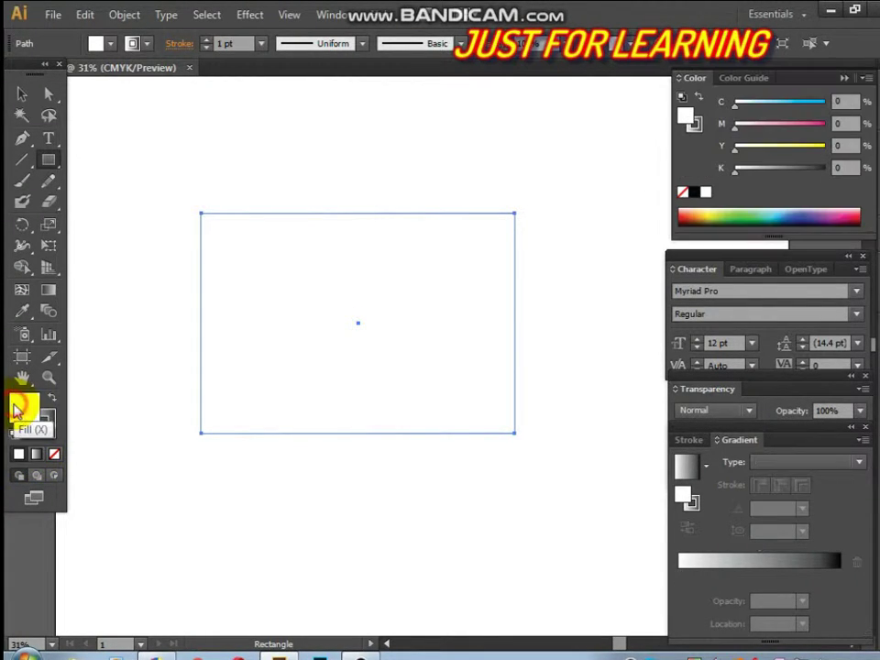
{"action": "left_click", "coordinate": [37, 454]}
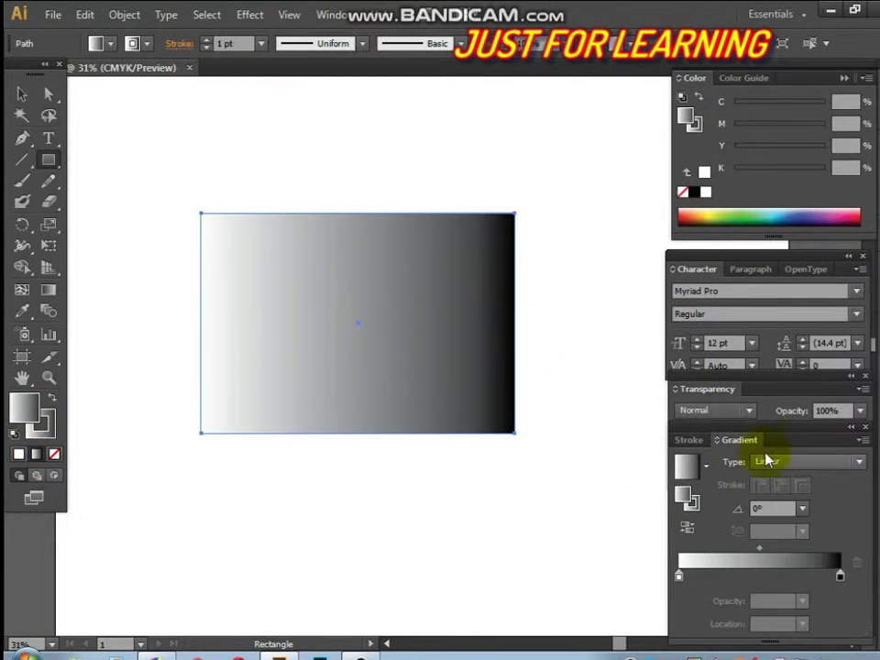
Add a gradient stop at about 16% to the rectangle's fill and colour it yellow-green in CMYK mode
{"action": "left_click_drag", "start_coordinate": [802, 446], "coordinate": [748, 198]}
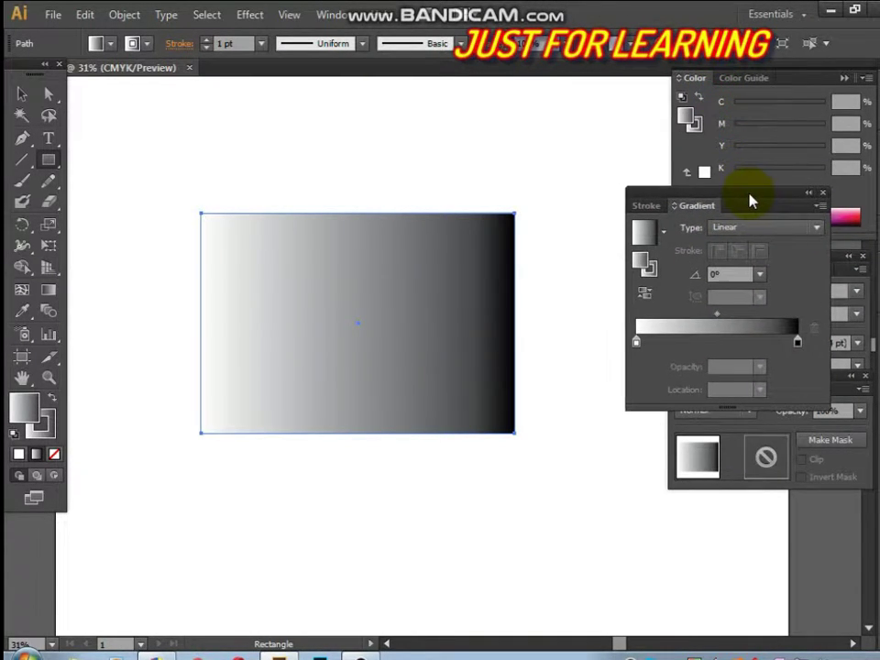
{"action": "left_click", "coordinate": [663, 342]}
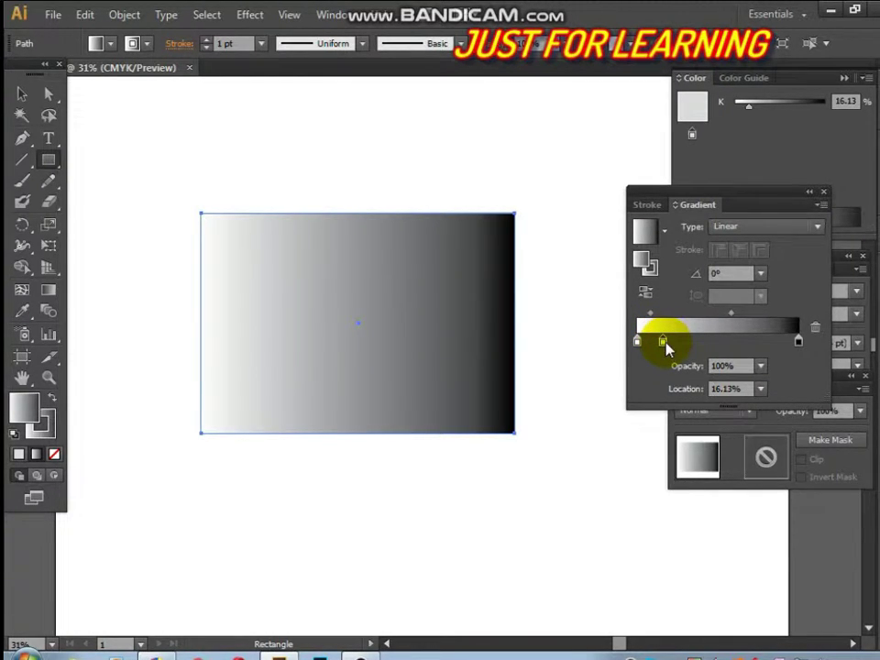
{"action": "left_click", "coordinate": [844, 80]}
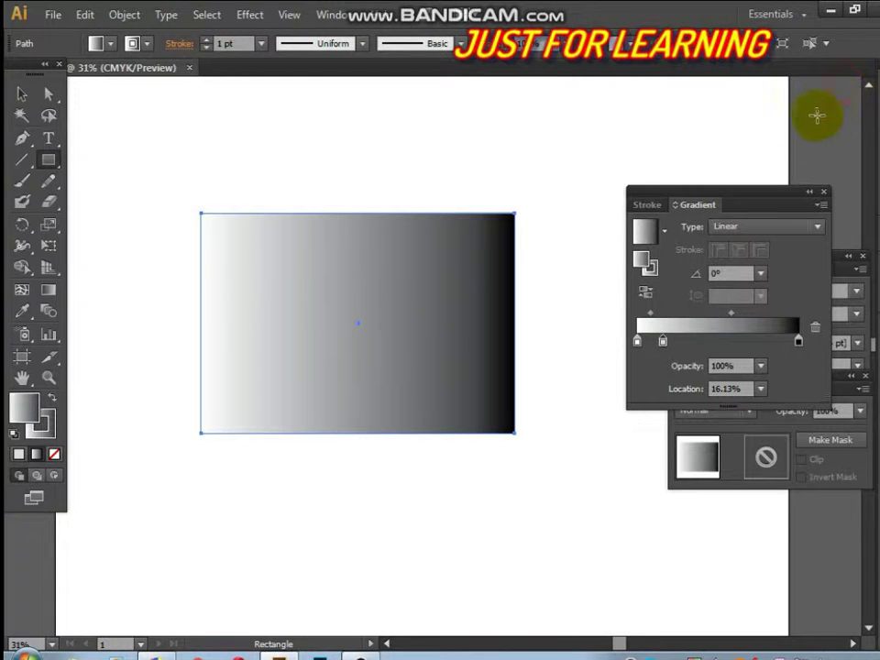
{"action": "mouse_move", "coordinate": [794, 196]}
{"action": "left_mouse_down"}
{"action": "mouse_move", "coordinate": [810, 278]}
{"action": "mouse_move", "coordinate": [833, 232]}
{"action": "mouse_move", "coordinate": [819, 203]}
{"action": "left_mouse_up"}
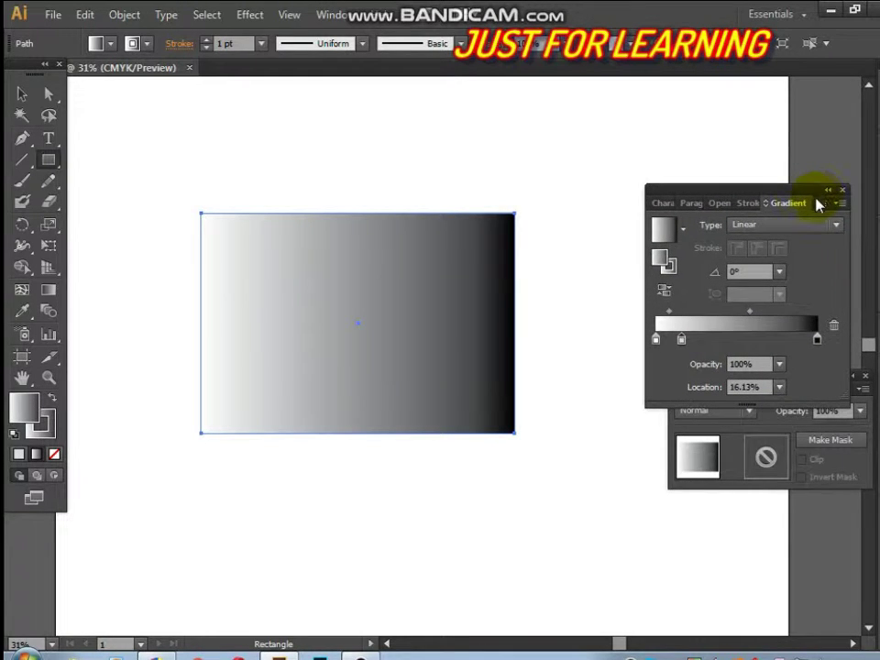
{"action": "left_click", "coordinate": [327, 16]}
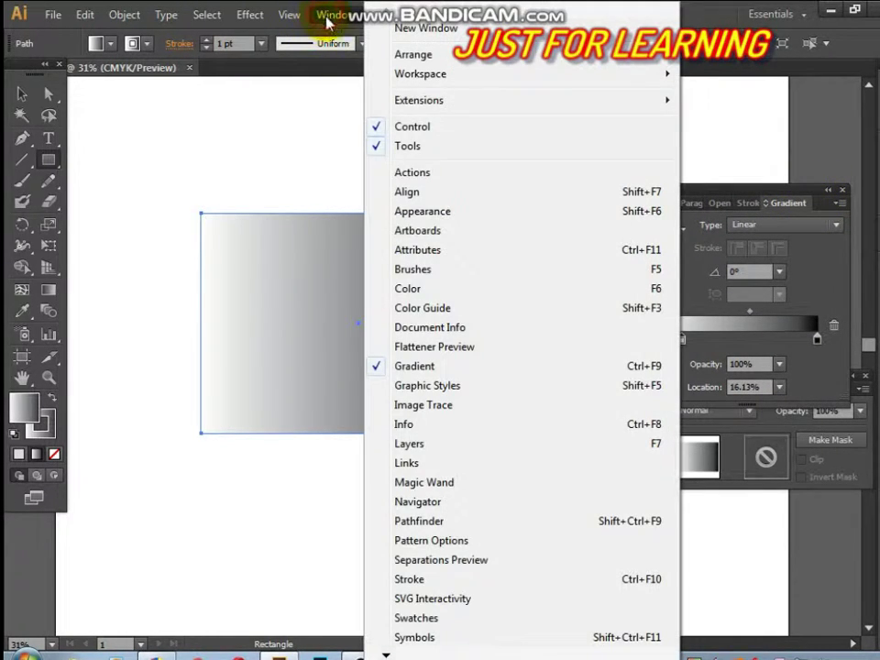
{"action": "left_click", "coordinate": [417, 288]}
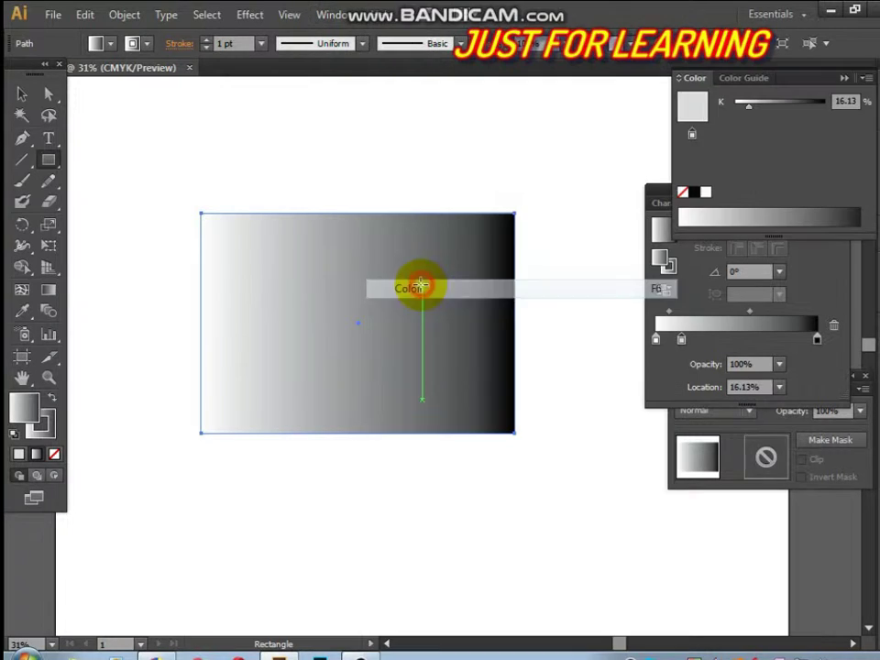
{"action": "left_click", "coordinate": [866, 79]}
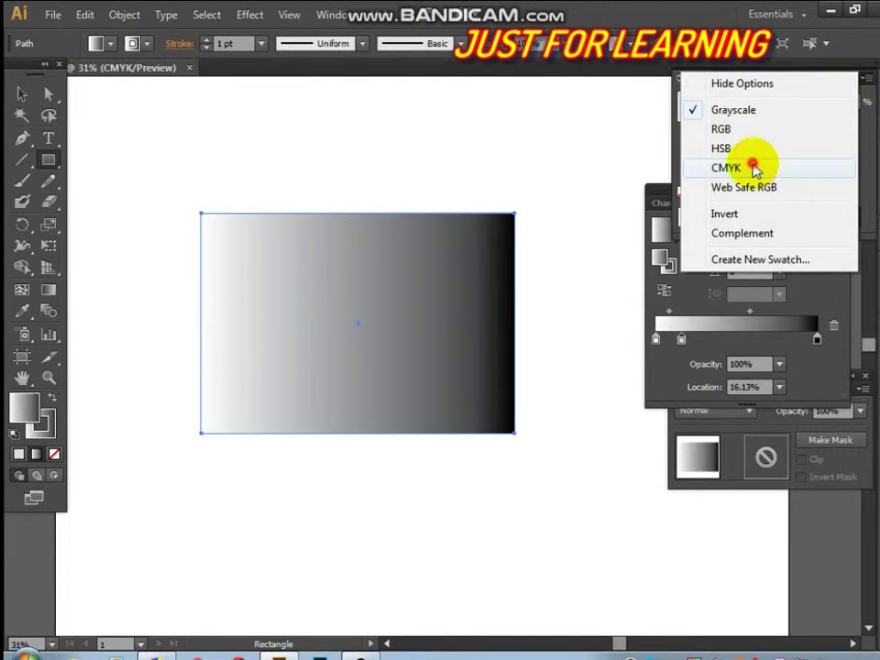
{"action": "left_click", "coordinate": [758, 169]}
{"action": "left_click_drag", "start_coordinate": [655, 192], "coordinate": [685, 276]}
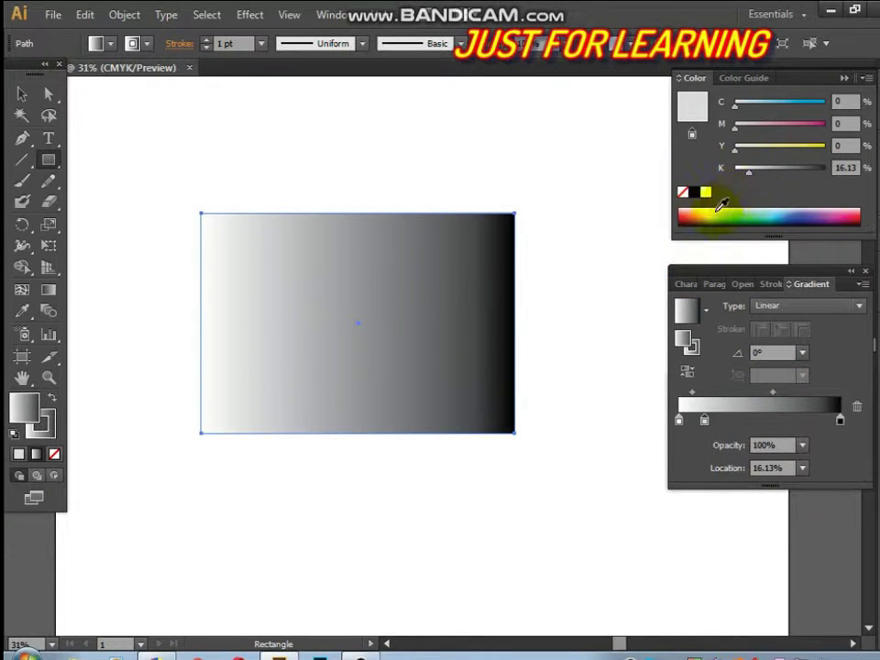
{"action": "left_click", "coordinate": [718, 210]}
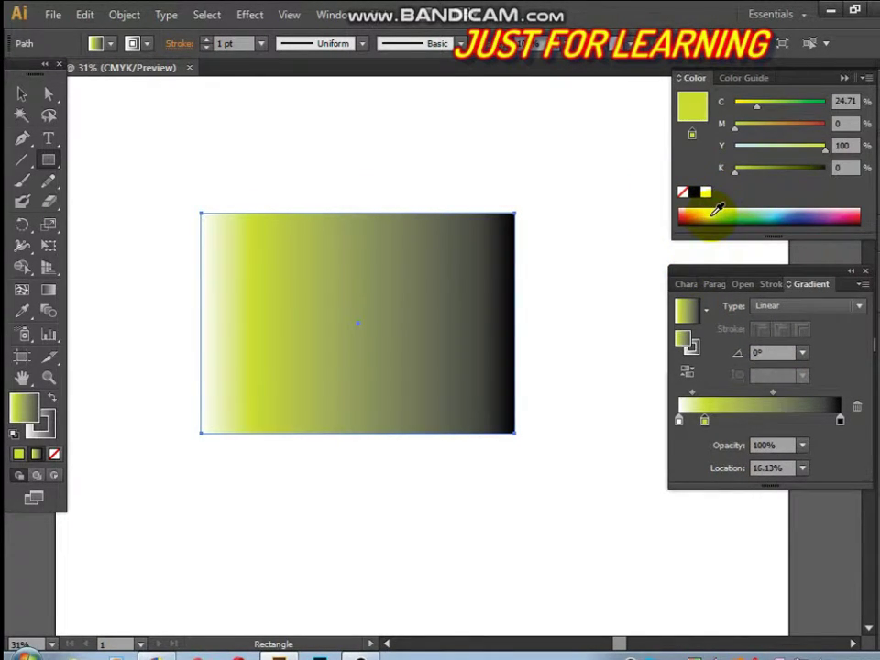
Add a gradient stop at about 34% and set its colour to C 37, M 26, Y 52, K 52
{"action": "left_click", "coordinate": [736, 421]}
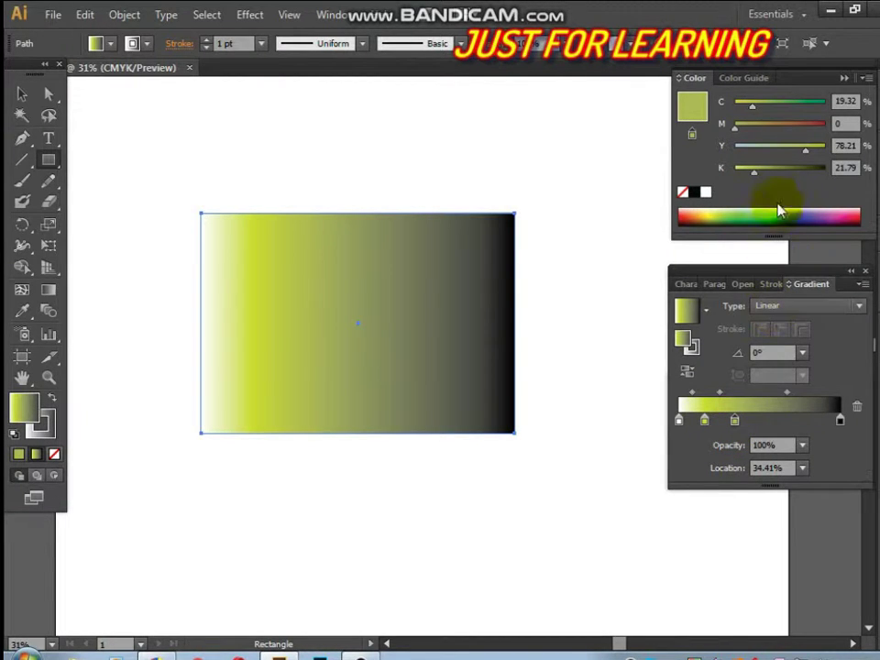
{"action": "left_click_drag", "start_coordinate": [806, 157], "coordinate": [783, 158]}
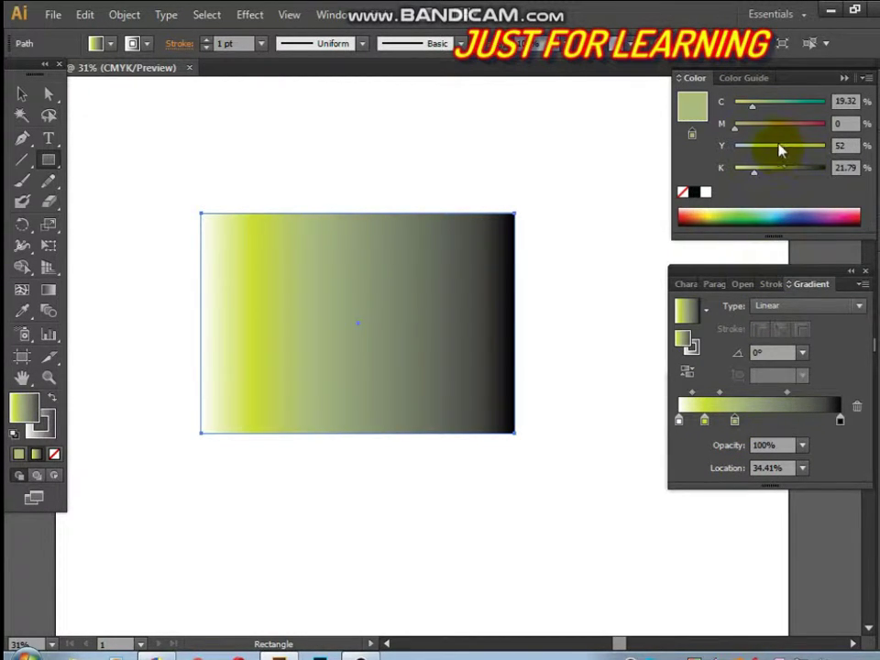
{"action": "left_click", "coordinate": [759, 125]}
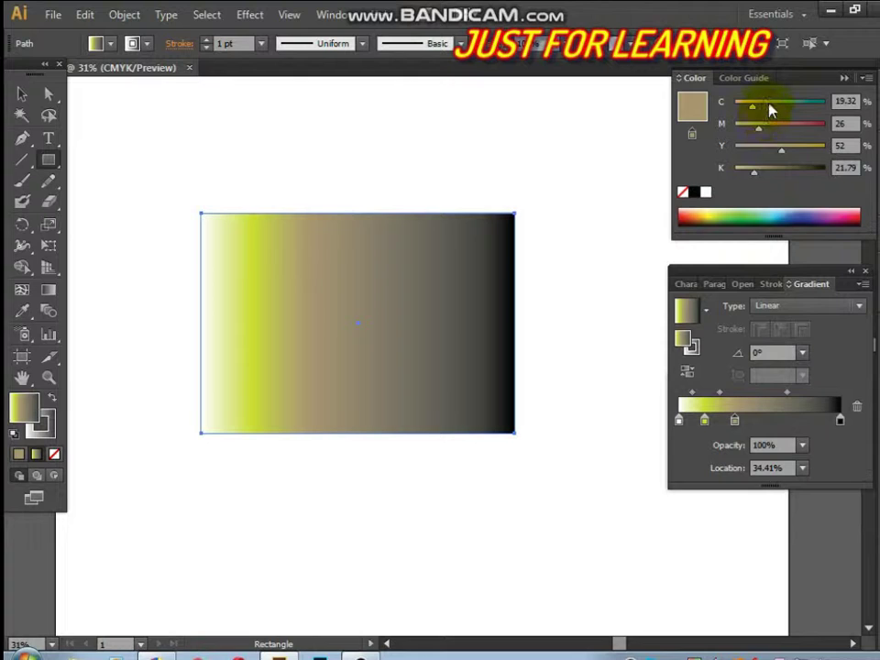
{"action": "left_click", "coordinate": [771, 108]}
{"action": "left_click", "coordinate": [783, 174]}
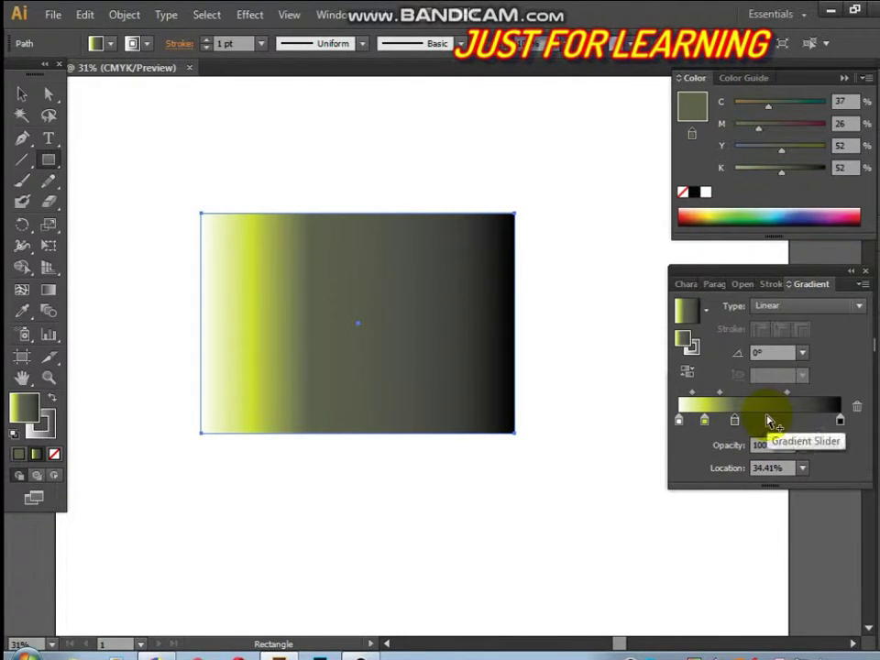
Add a gradient stop at about 54% with Y 74 and K 40, and another at about 77% with M 65
{"action": "left_click", "coordinate": [768, 422]}
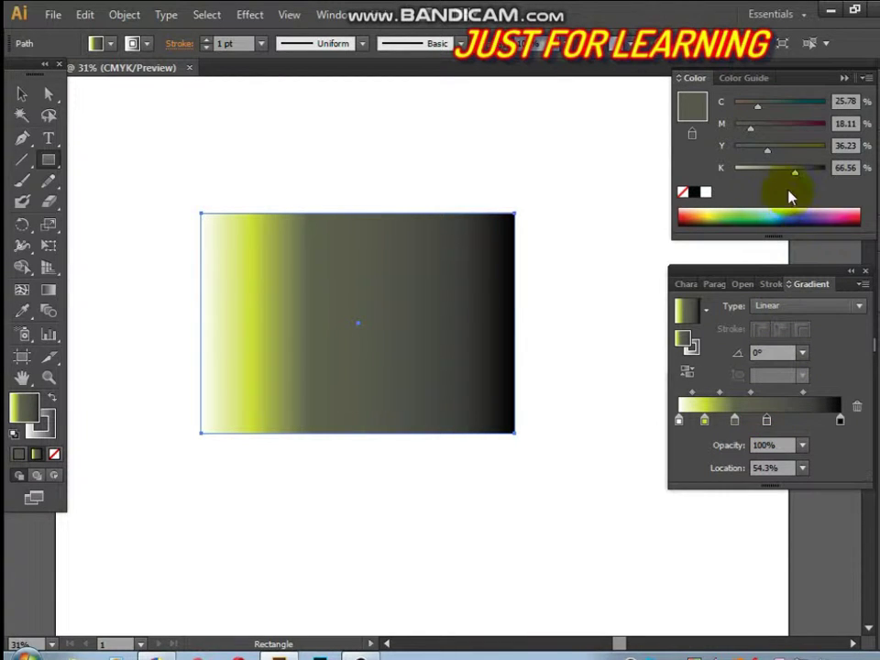
{"action": "left_click_drag", "start_coordinate": [796, 176], "coordinate": [805, 156]}
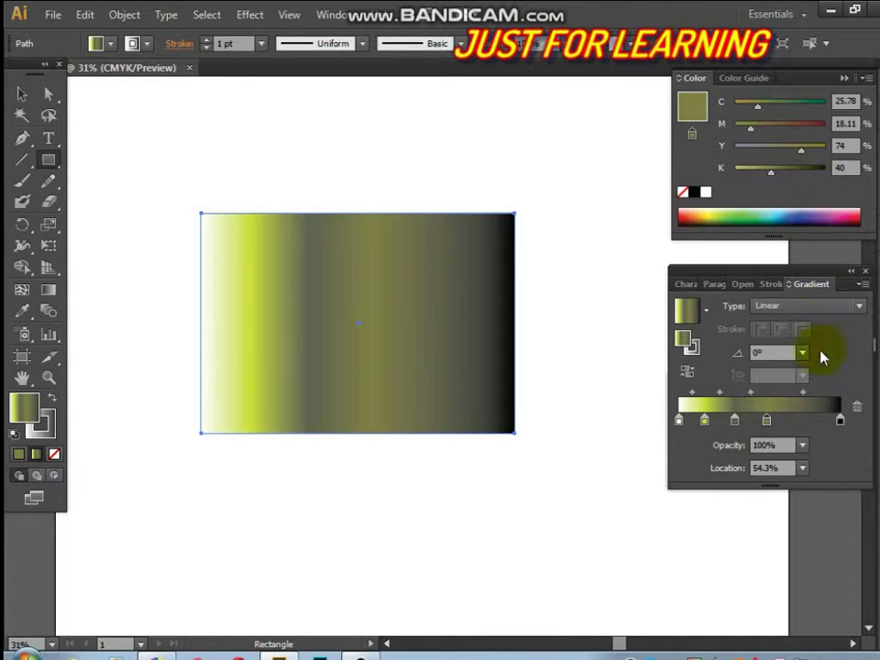
{"action": "left_click", "coordinate": [803, 421]}
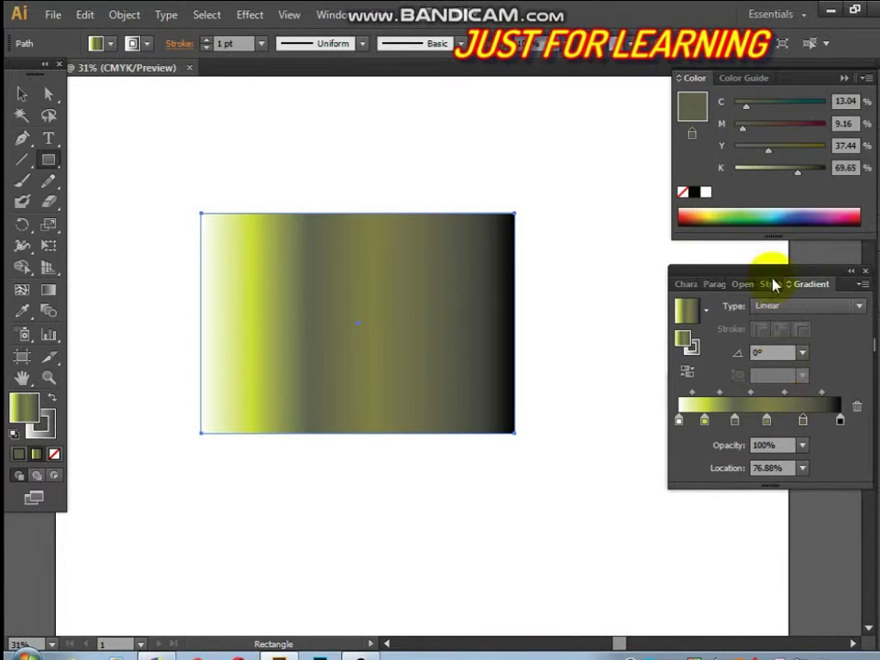
{"action": "left_click", "coordinate": [795, 125]}
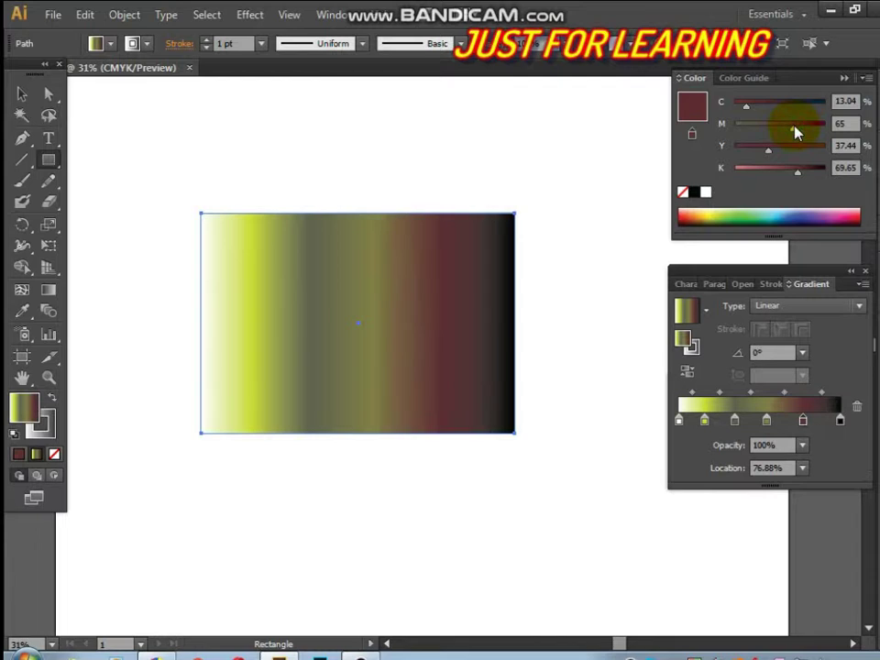
Add a light blue gradient stop at about 89%, and move the Gradient and Color panels apart
{"action": "left_click", "coordinate": [823, 421]}
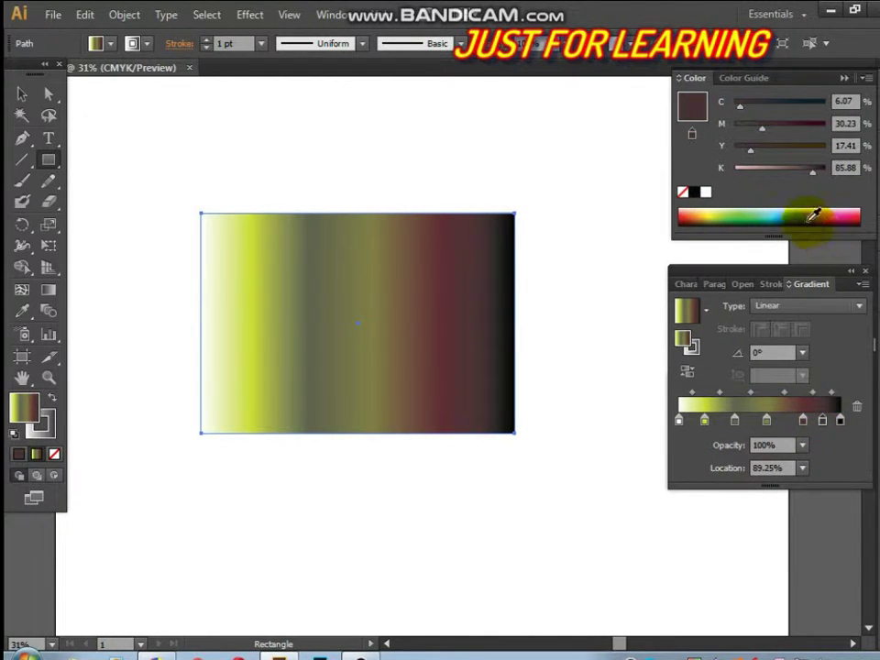
{"action": "left_click", "coordinate": [782, 214]}
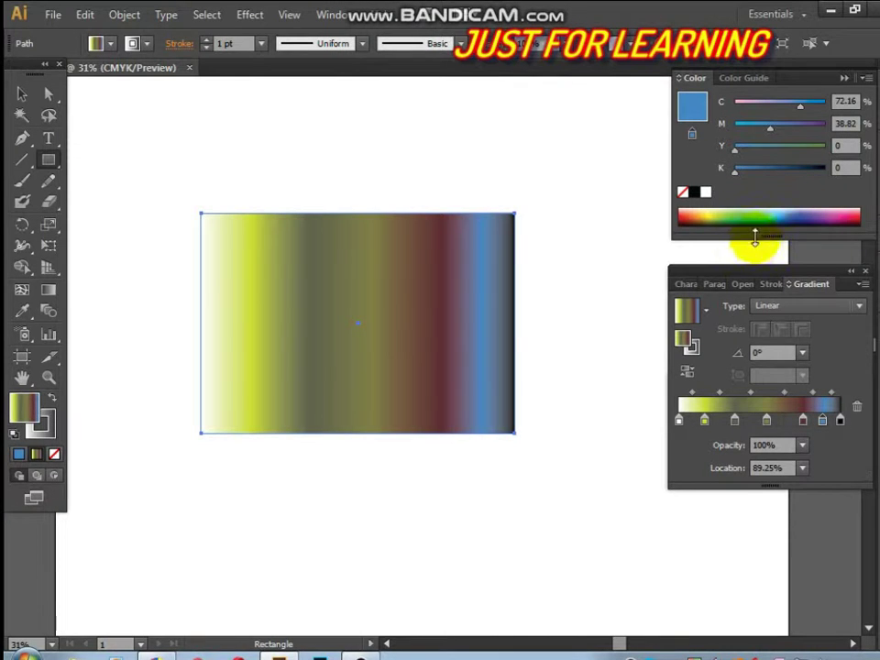
{"action": "left_click_drag", "start_coordinate": [832, 278], "coordinate": [837, 385]}
{"action": "left_click_drag", "start_coordinate": [805, 79], "coordinate": [822, 169]}
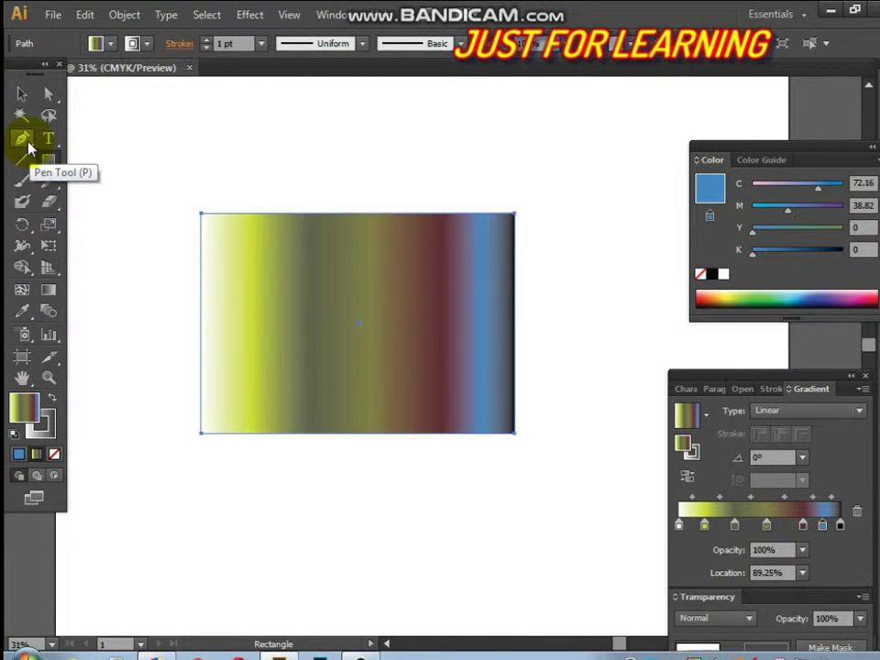
Add an anchor point near the middle of the rectangle's left edge with the Pen tool
{"action": "left_click", "coordinate": [29, 146]}
{"action": "left_click", "coordinate": [28, 147]}
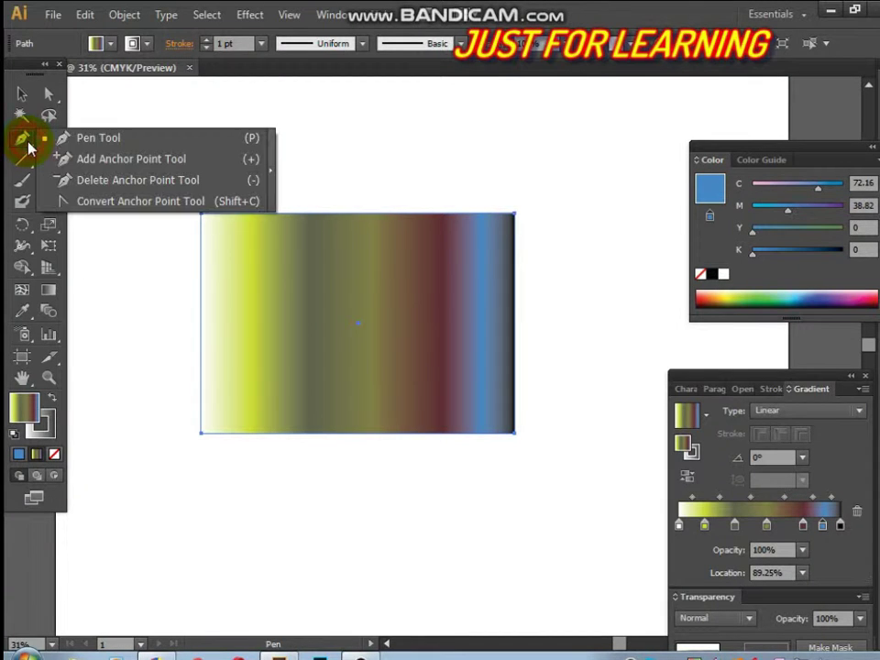
{"action": "left_click", "coordinate": [78, 138]}
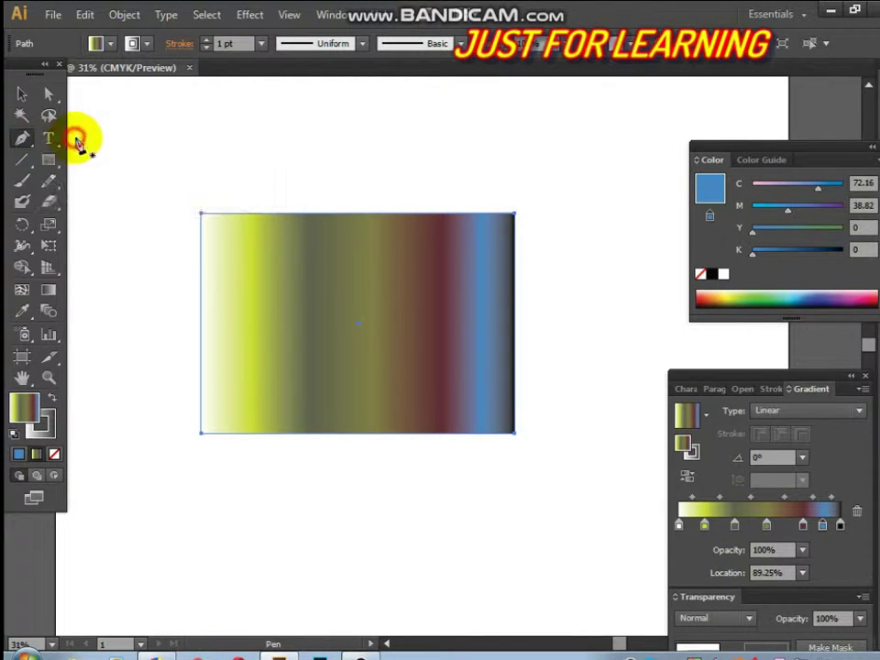
{"action": "left_click", "coordinate": [202, 315]}
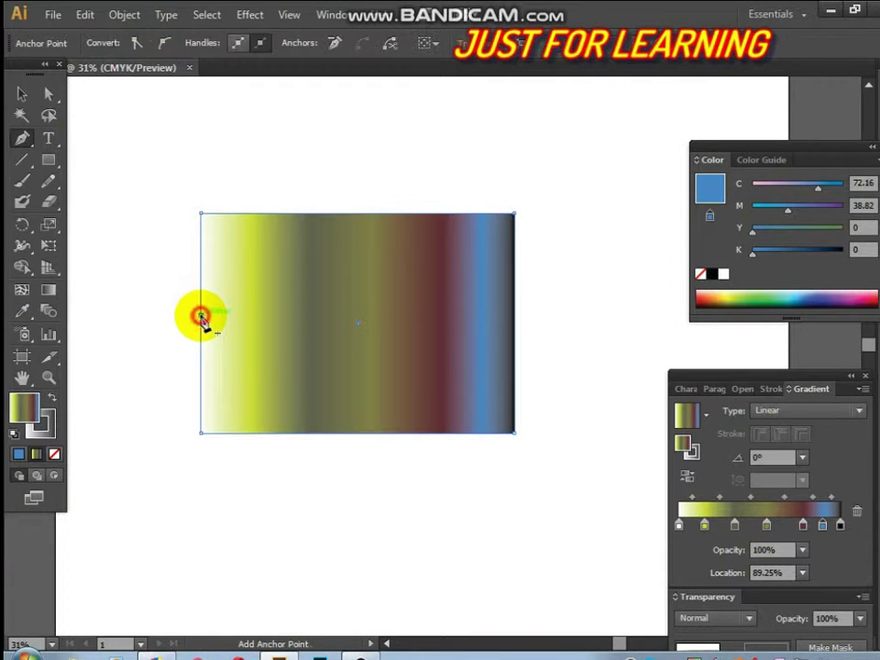
{"action": "left_click", "coordinate": [299, 216]}
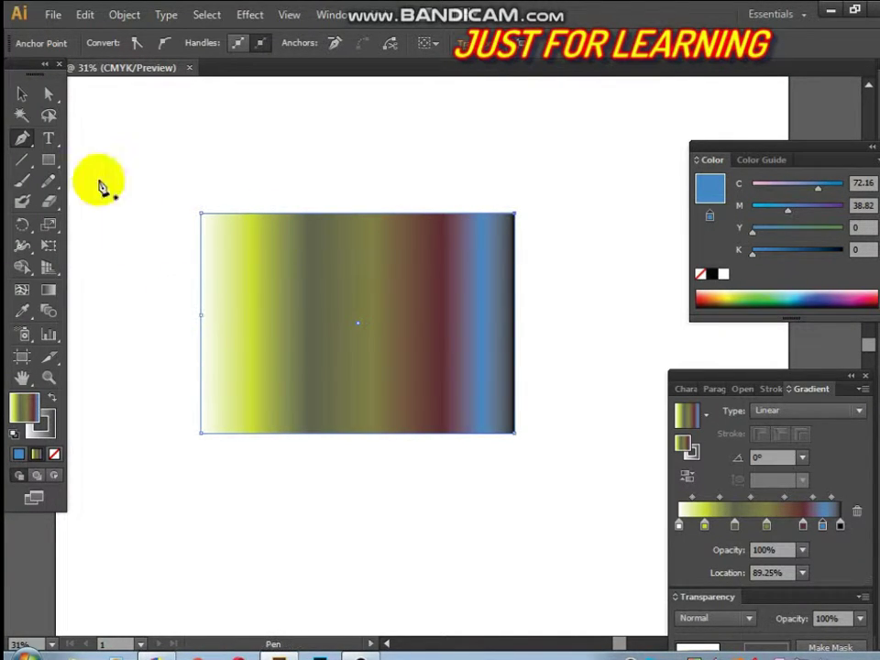
{"action": "key", "text": "ctrl"}
{"action": "left_click", "coordinate": [203, 298], "text": "ctrl"}
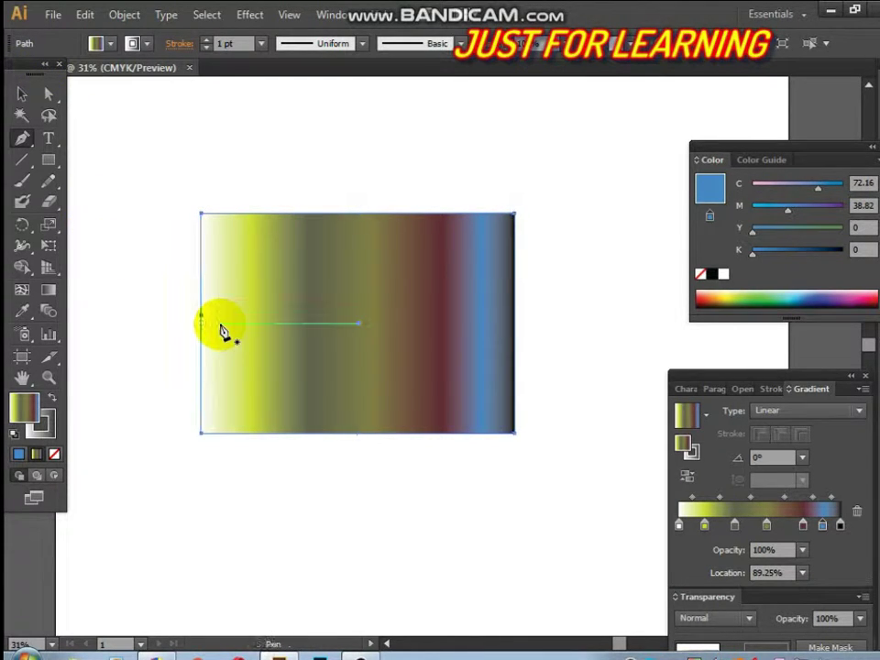
{"action": "key", "text": "Delete"}
{"action": "key", "text": "ctrl+z"}
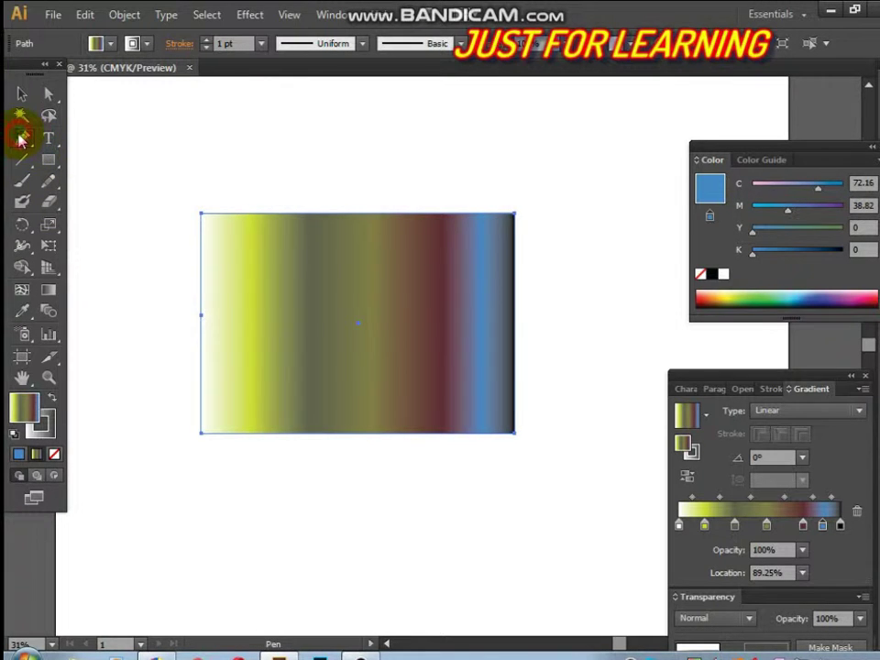
Replace the rectangle's gradient stroke with the solid light blue colour
{"action": "left_click", "coordinate": [41, 422]}
{"action": "left_click", "coordinate": [54, 454]}
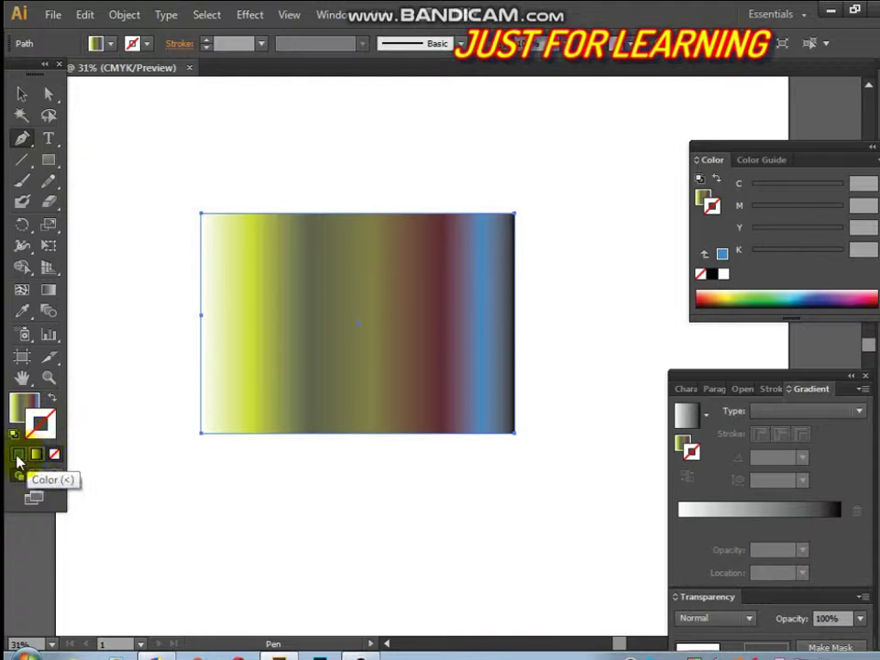
{"action": "left_click", "coordinate": [19, 455]}
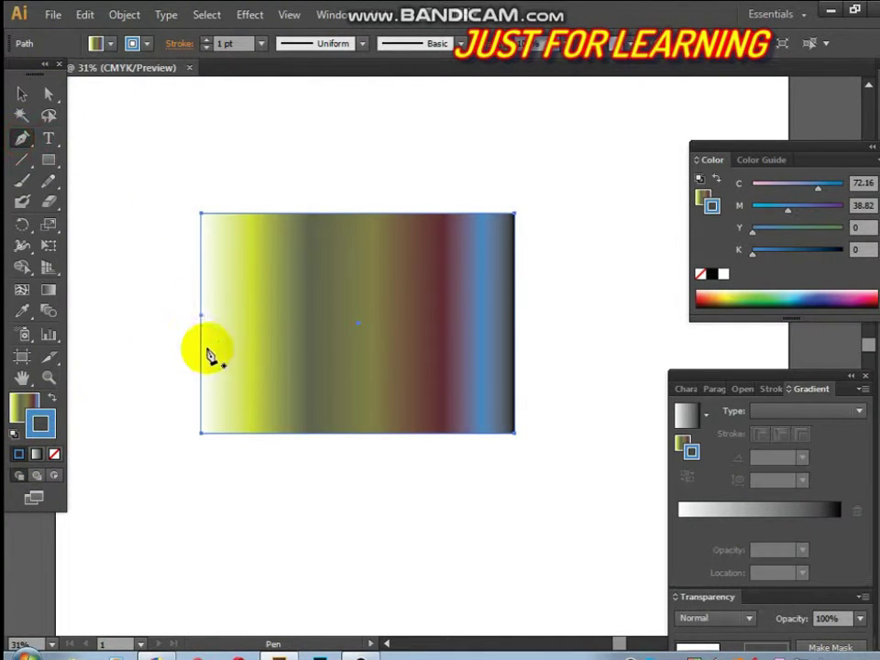
Draw a closed corner shape with the Pen tool over the rectangle's upper-left corner, curving from its left edge to its top edge
{"action": "left_click", "coordinate": [49, 94]}
{"action": "left_click", "coordinate": [206, 145]}
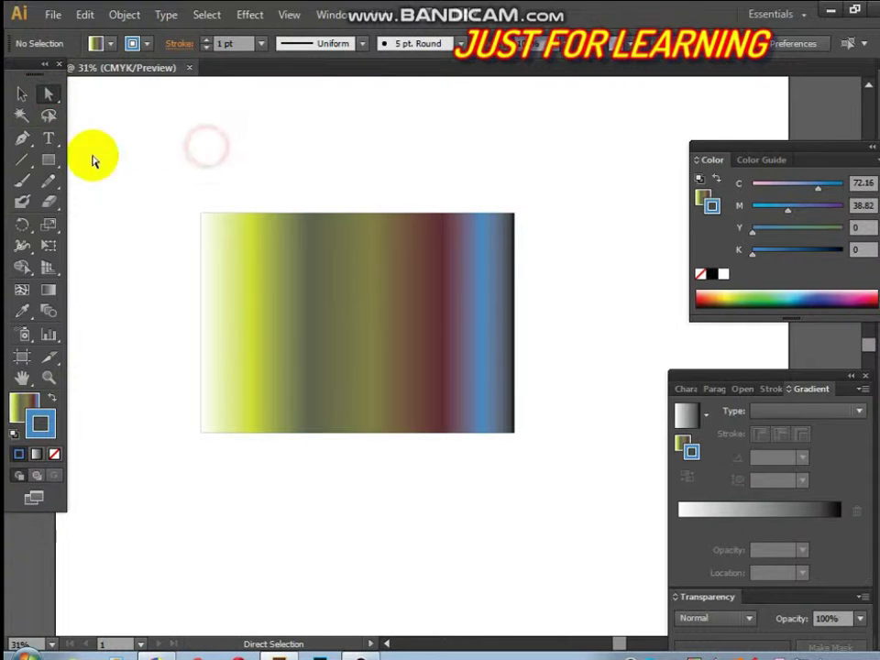
{"action": "left_click", "coordinate": [22, 138]}
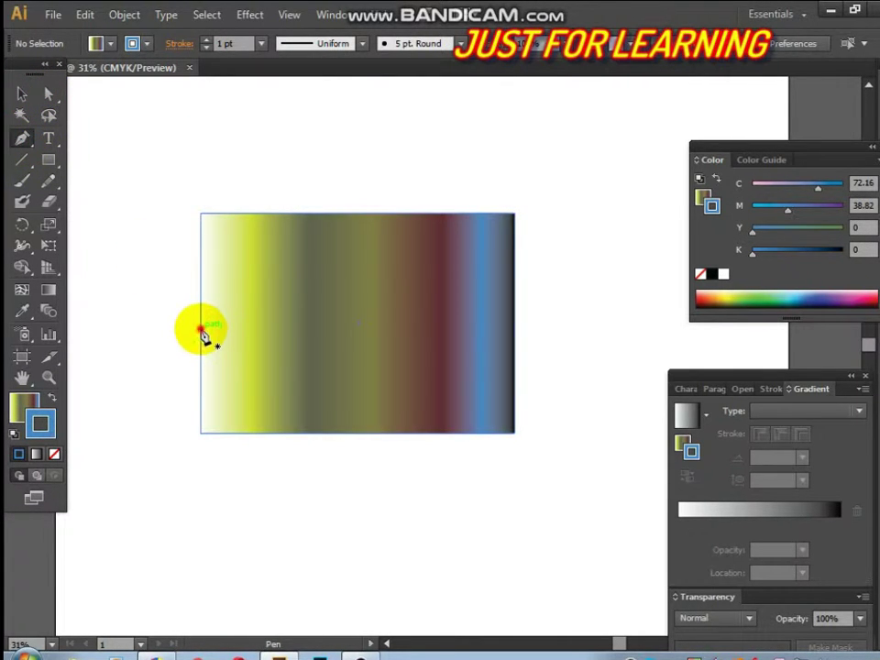
{"action": "left_click", "coordinate": [201, 328]}
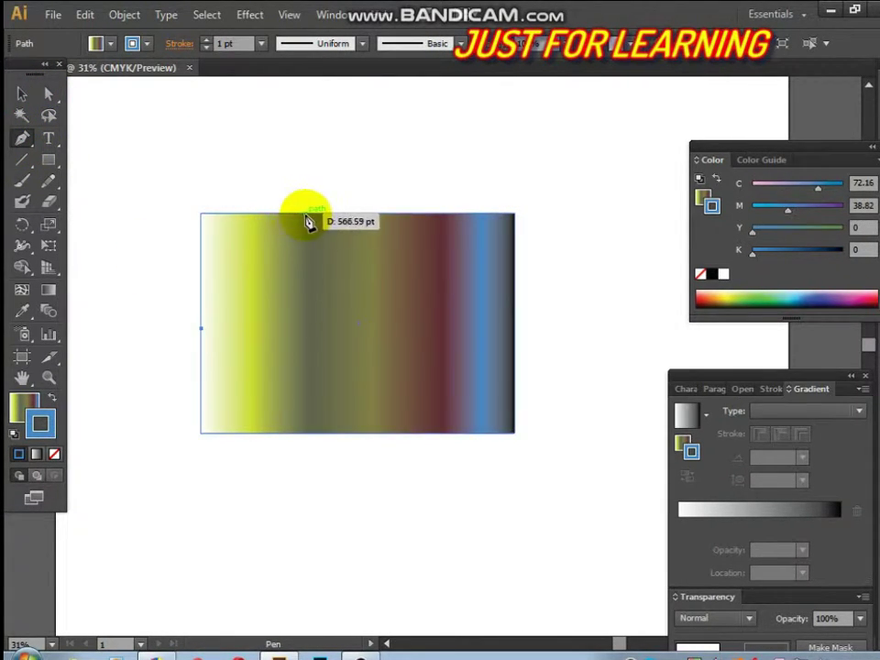
{"action": "left_click_drag", "start_coordinate": [315, 216], "coordinate": [204, 214]}
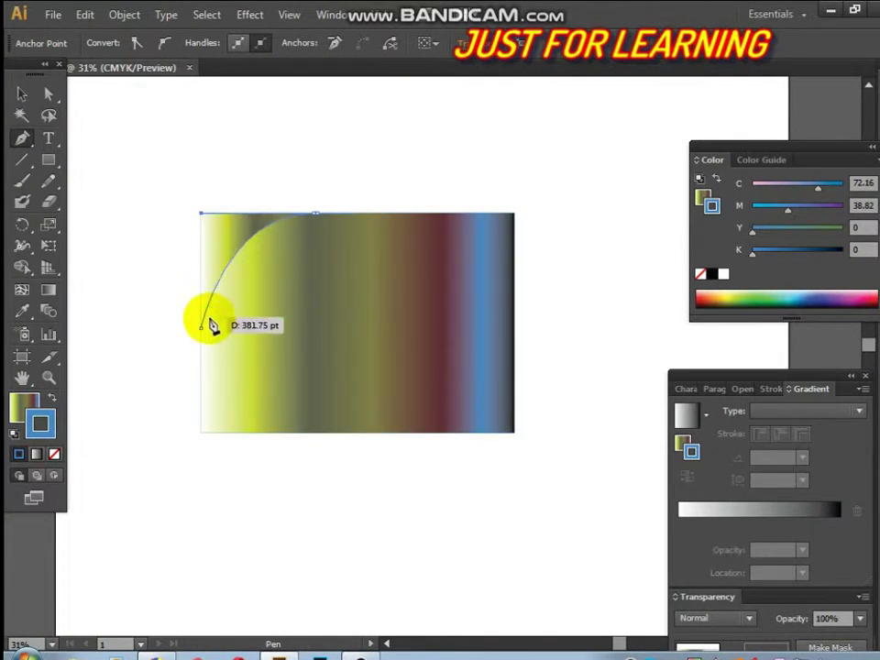
{"action": "left_click", "coordinate": [203, 328]}
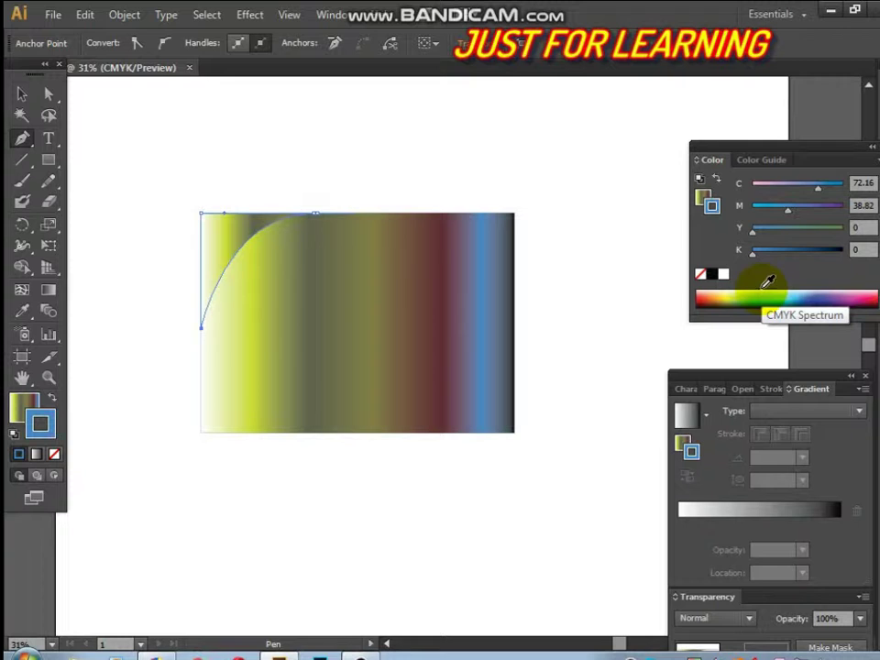
Apply swatches to the corner shape: a tan stroke with M 40, Y 65, K 0 and a dark brown fill with M 70, Y 100, K 50
{"action": "left_click", "coordinate": [339, 16]}
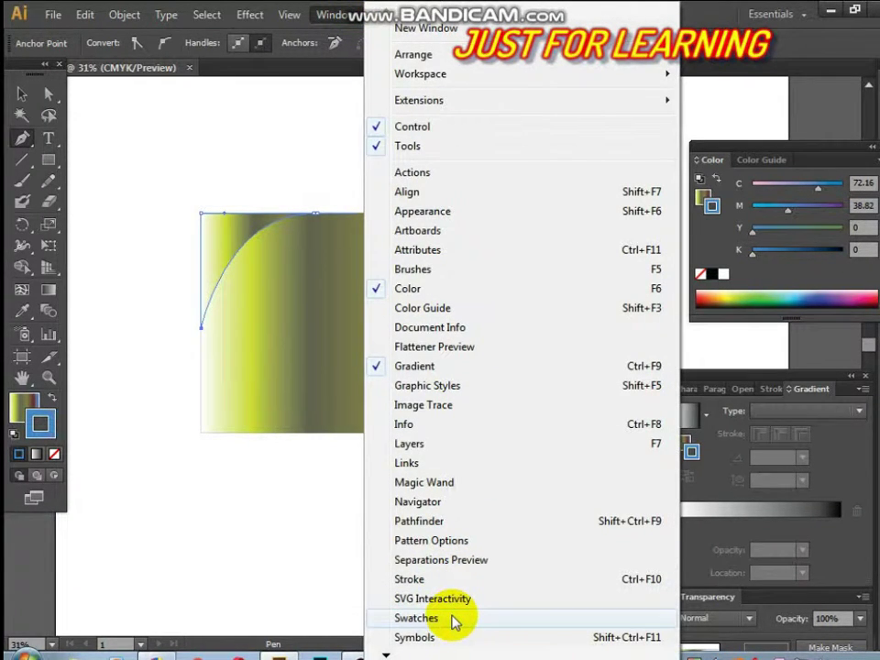
{"action": "left_click", "coordinate": [444, 623]}
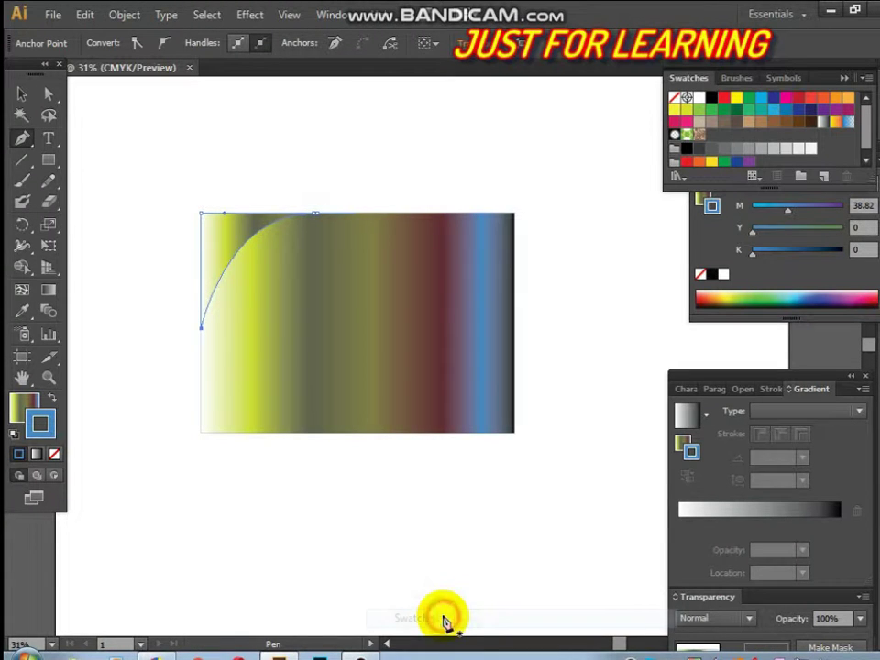
{"action": "left_click", "coordinate": [748, 125]}
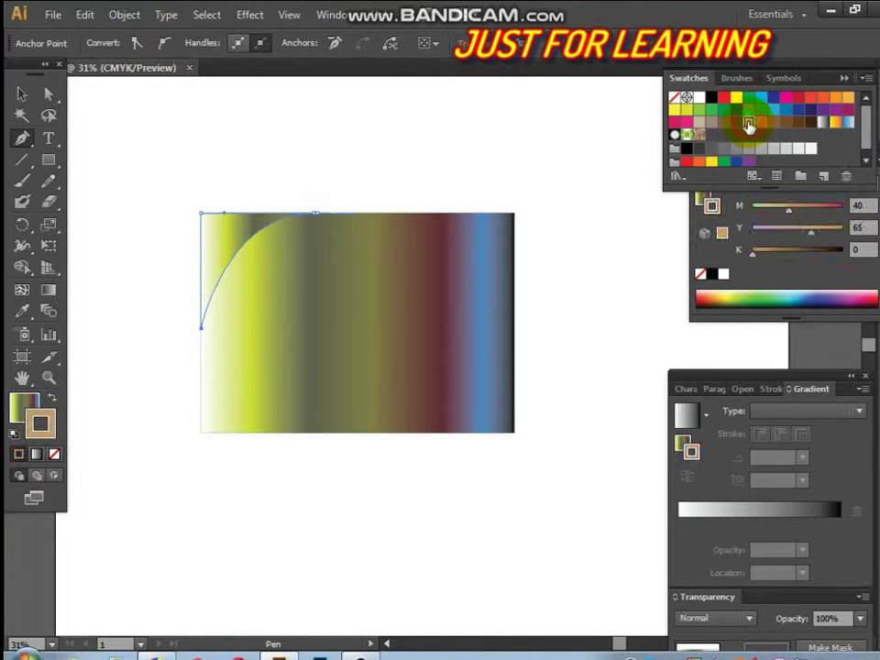
{"action": "left_click", "coordinate": [24, 407]}
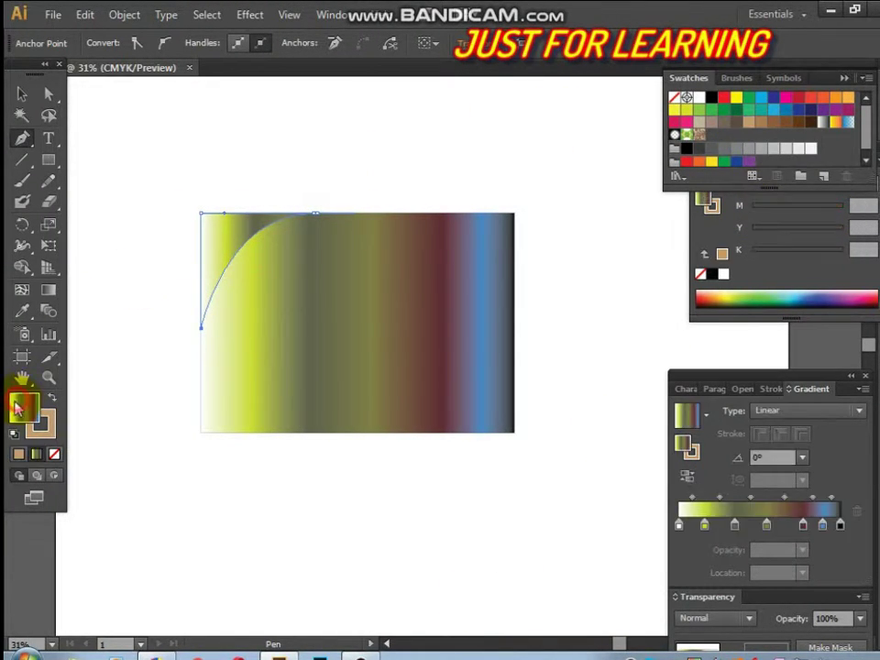
{"action": "left_click", "coordinate": [773, 126]}
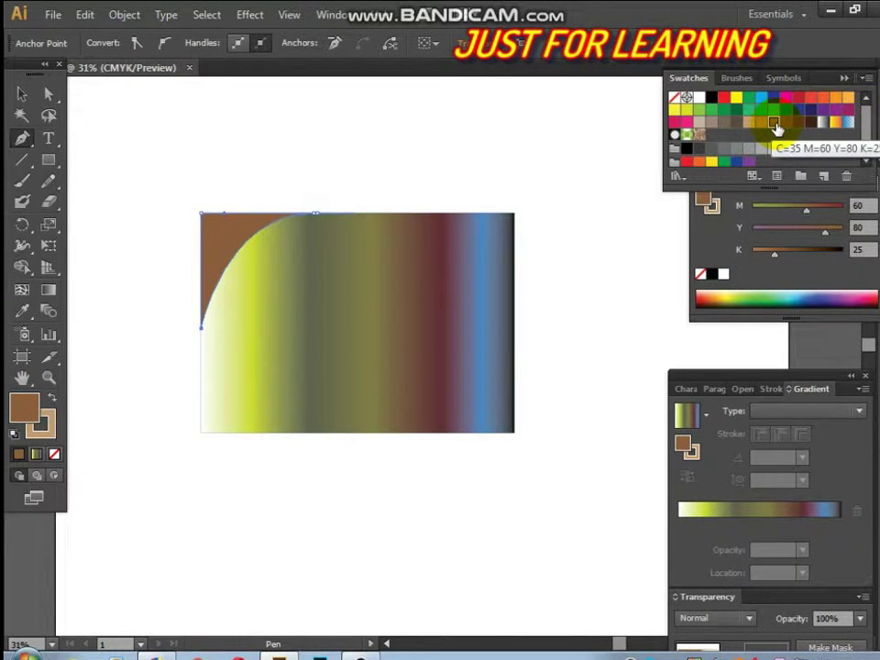
{"action": "left_click", "coordinate": [799, 126]}
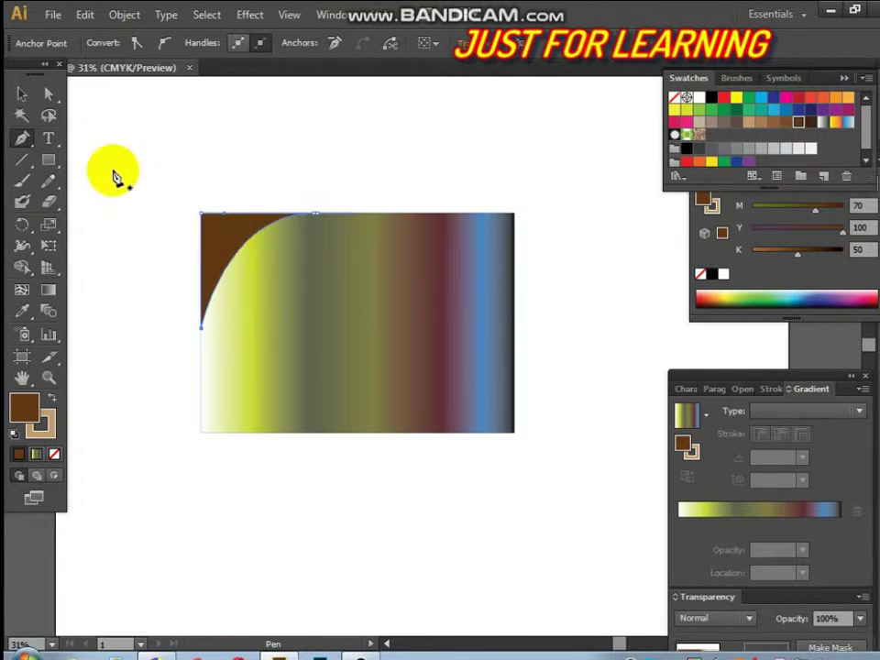
Copy the brown corner shape, paste it in back, and enlarge the copy slightly past the original's curve
{"action": "left_click", "coordinate": [22, 94]}
{"action": "left_click", "coordinate": [232, 215]}
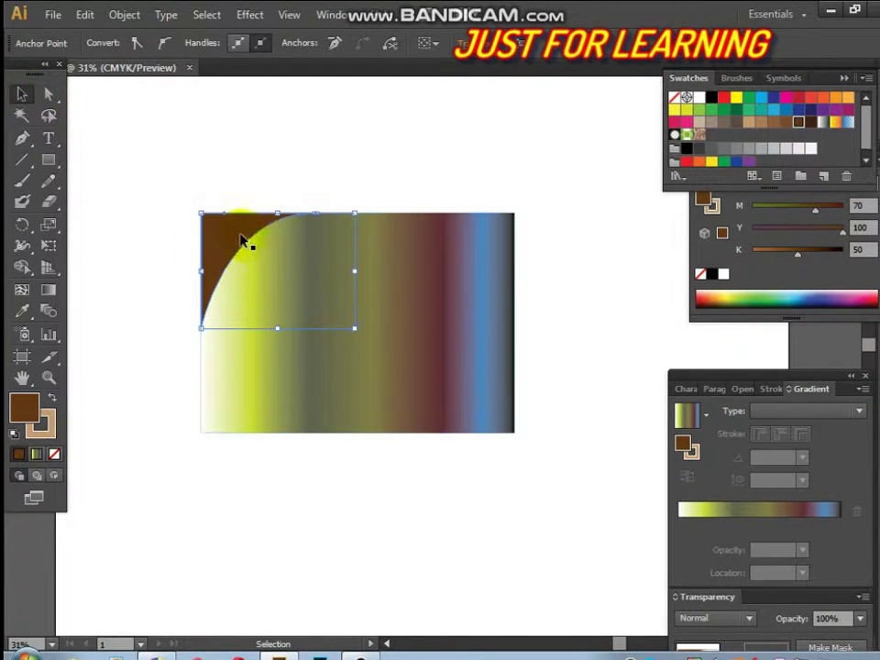
{"action": "left_click", "coordinate": [82, 15]}
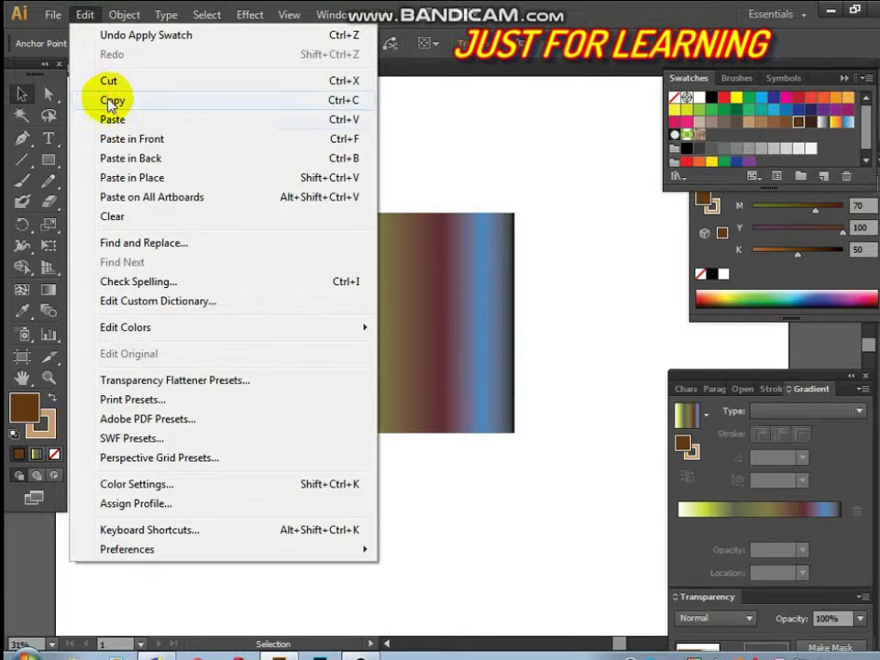
{"action": "left_click", "coordinate": [108, 101]}
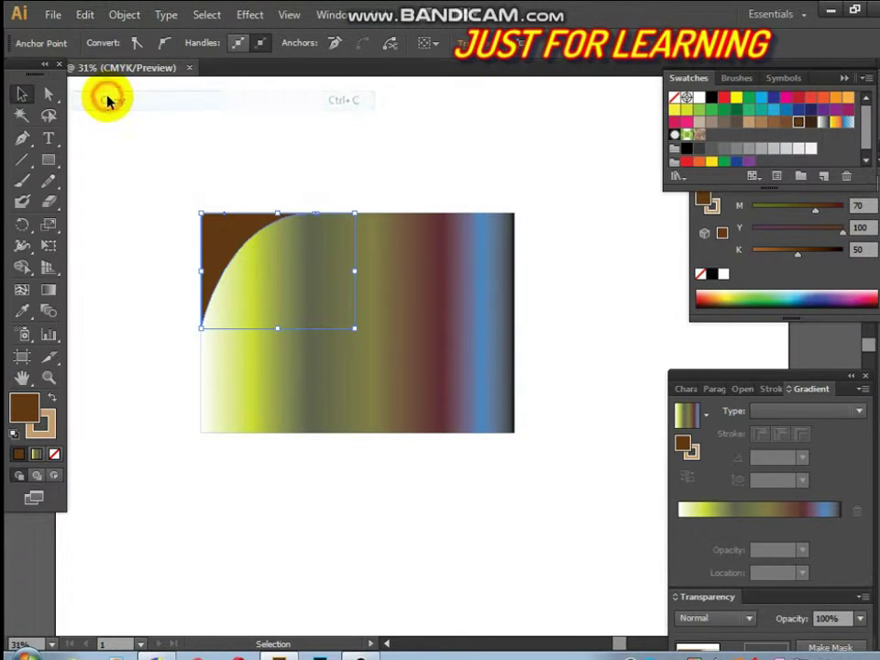
{"action": "left_click", "coordinate": [83, 14]}
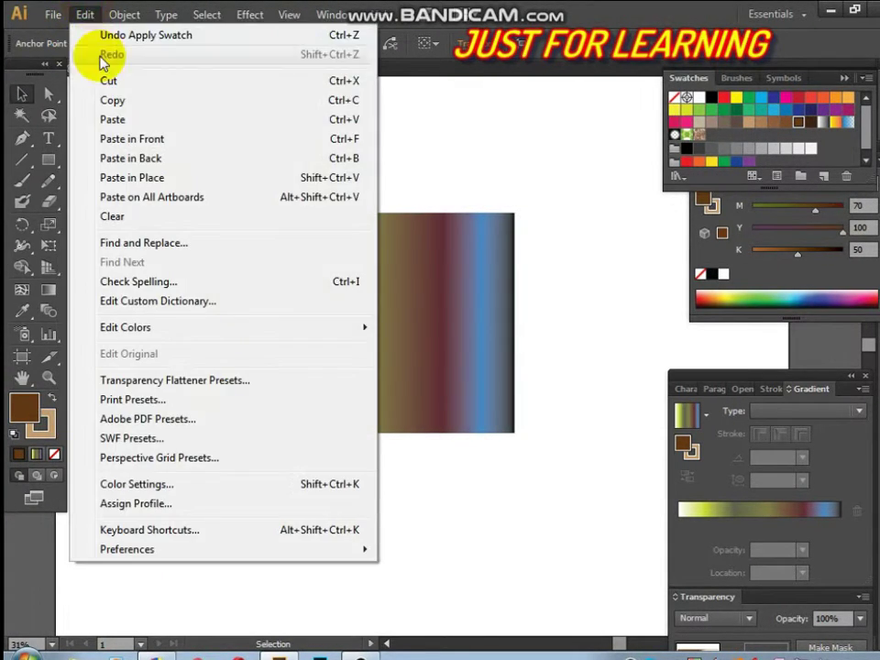
{"action": "left_click", "coordinate": [146, 157]}
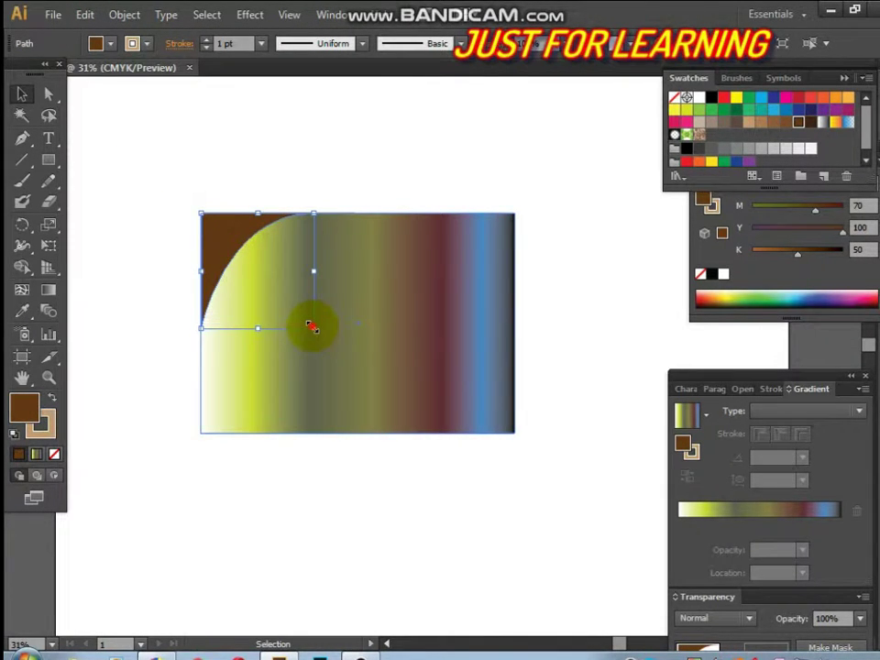
{"action": "left_click_drag", "start_coordinate": [312, 326], "coordinate": [338, 358]}
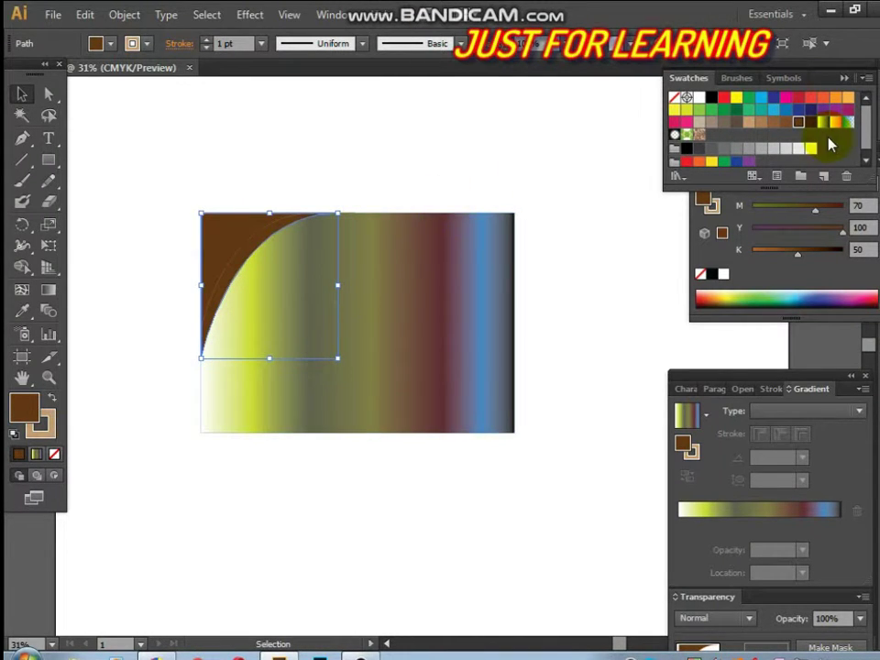
Reduce the rear copy slightly so a thinner band shows, and fill it with the White swatch
{"action": "left_click", "coordinate": [736, 98]}
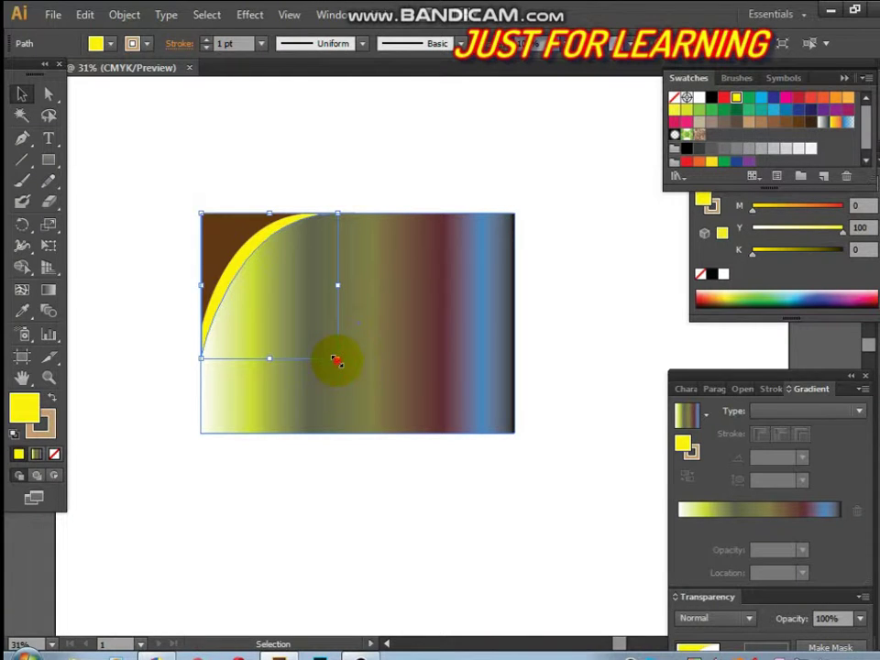
{"action": "left_click_drag", "start_coordinate": [336, 358], "coordinate": [316, 354]}
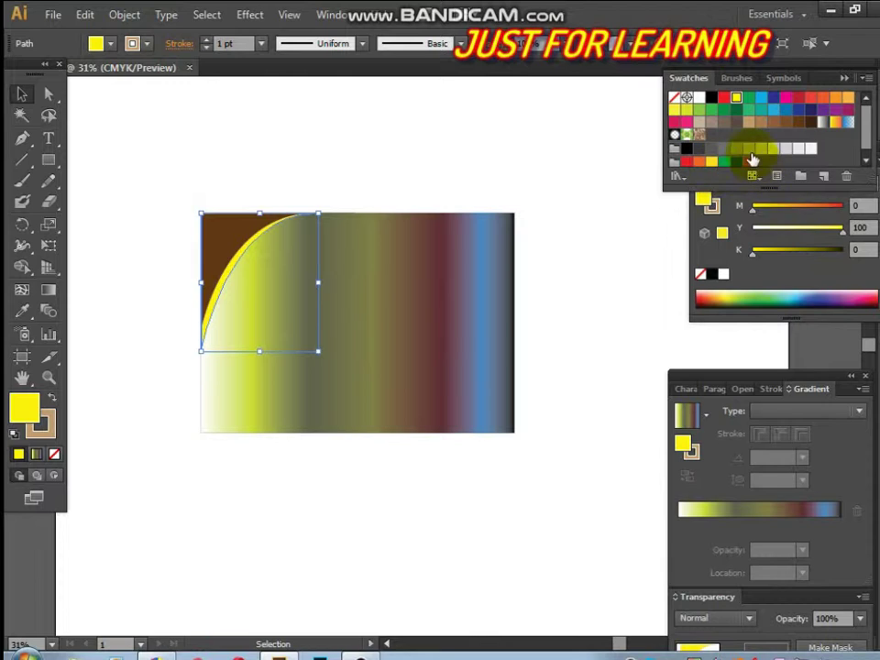
{"action": "left_click", "coordinate": [786, 123]}
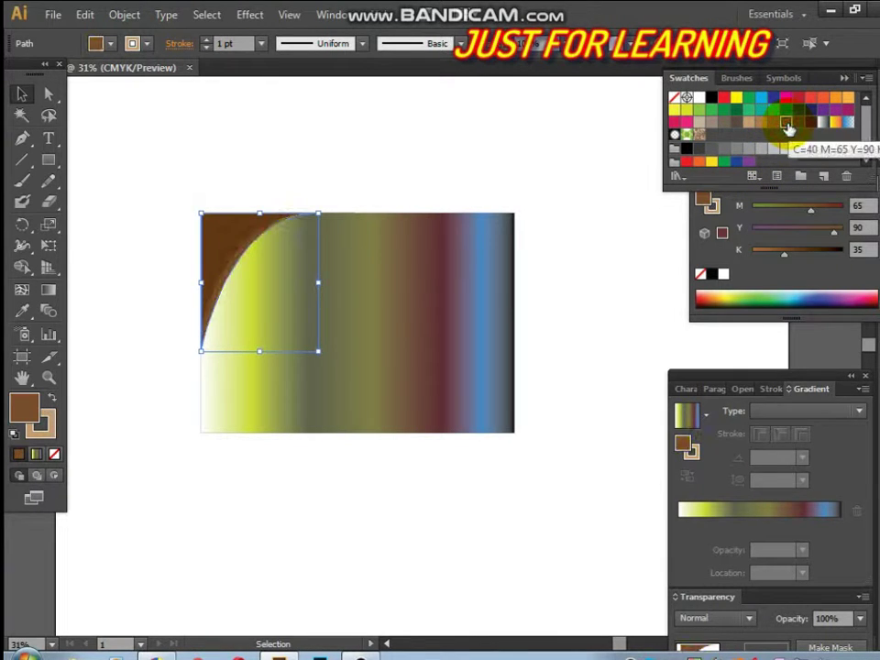
{"action": "left_click", "coordinate": [796, 99]}
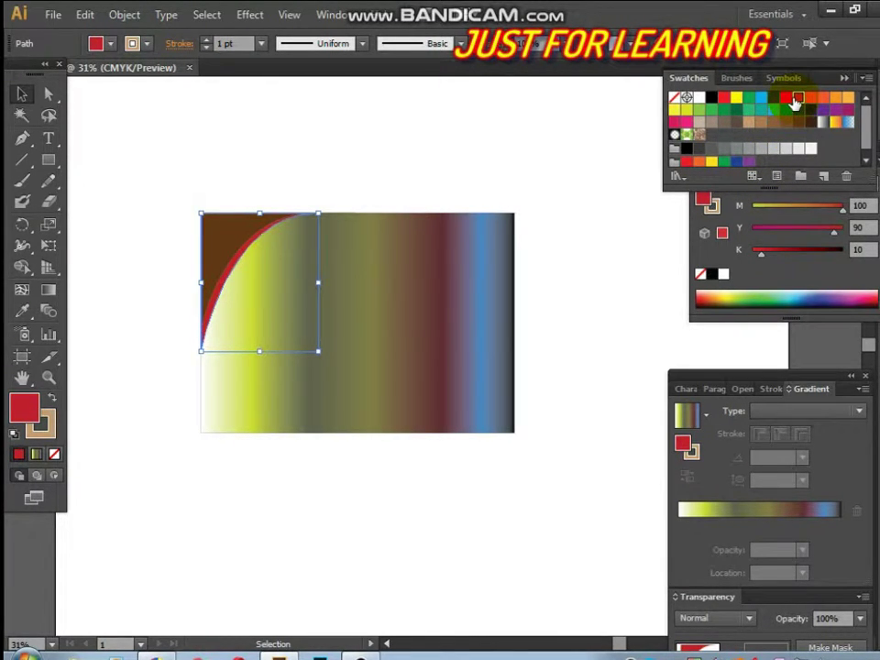
{"action": "left_click", "coordinate": [700, 98]}
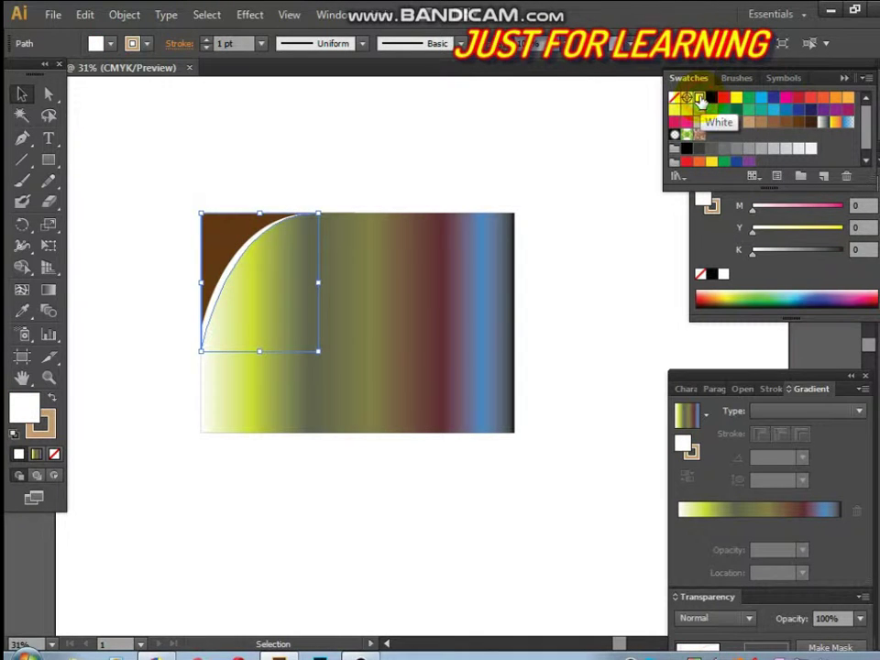
Copy the white corner shape, paste it in back, and enlarge the new copy slightly beyond the white curve
{"action": "left_click", "coordinate": [83, 15]}
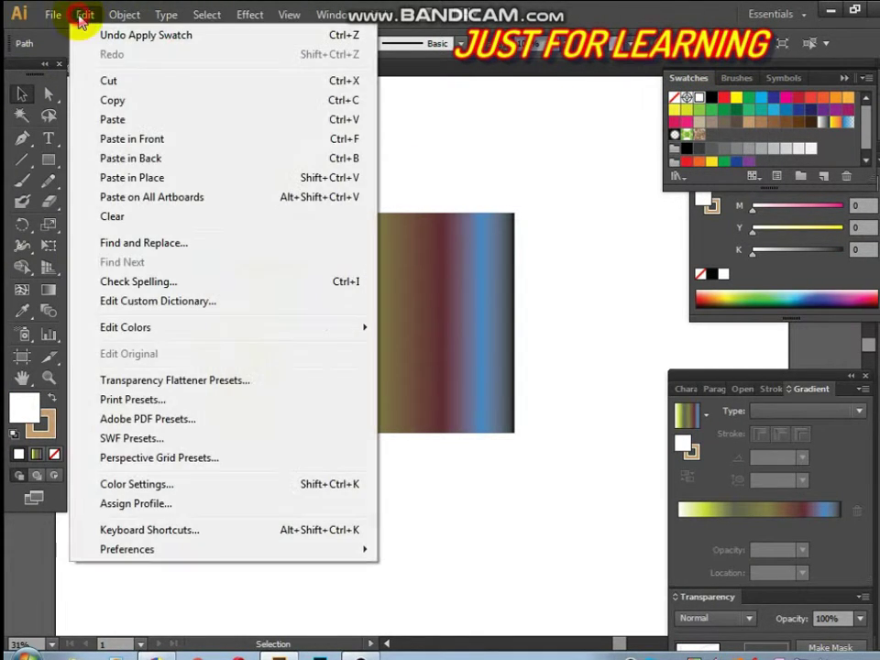
{"action": "left_click", "coordinate": [110, 101]}
{"action": "left_click", "coordinate": [84, 15]}
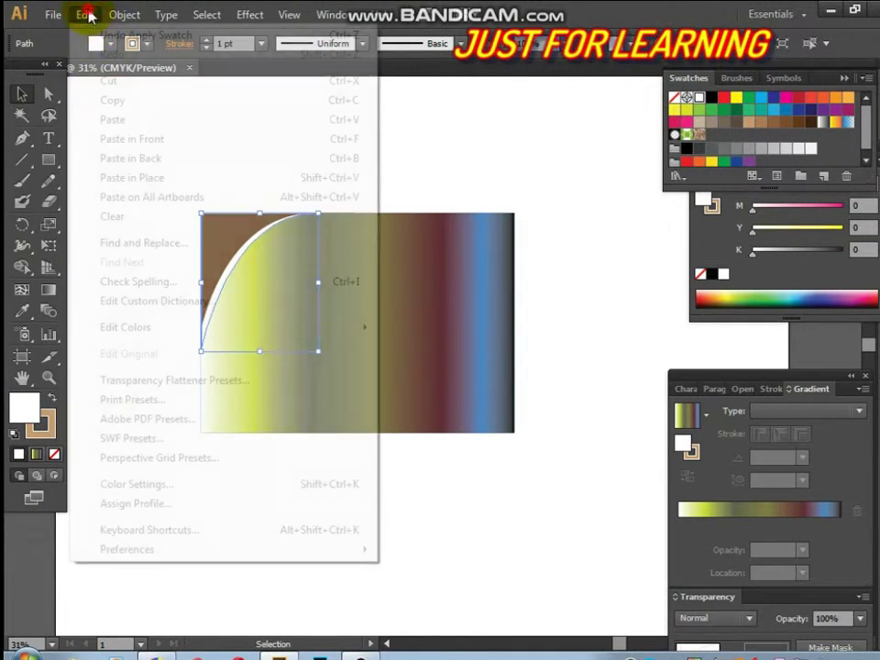
{"action": "left_click", "coordinate": [150, 158]}
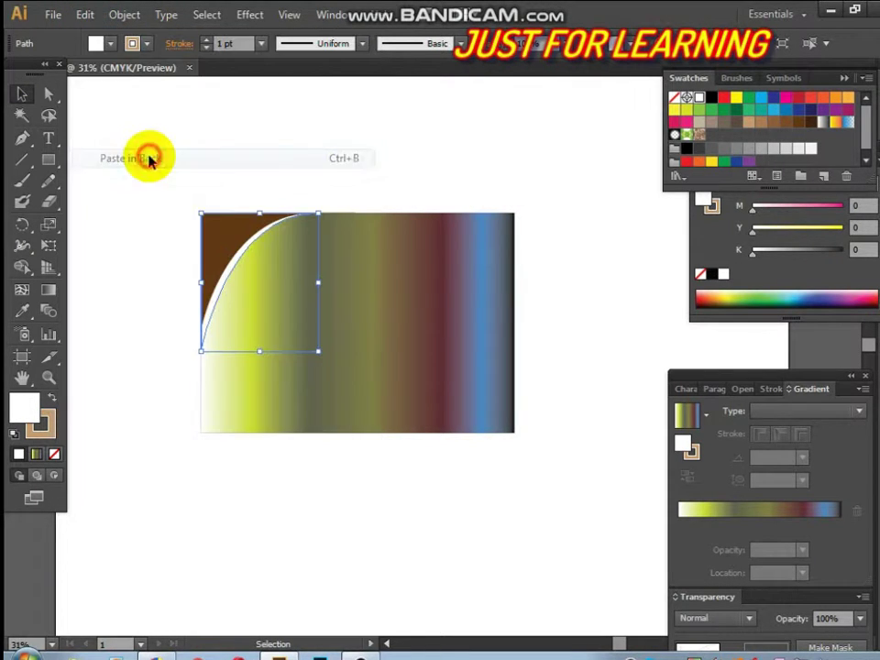
{"action": "left_click_drag", "start_coordinate": [318, 354], "coordinate": [330, 365]}
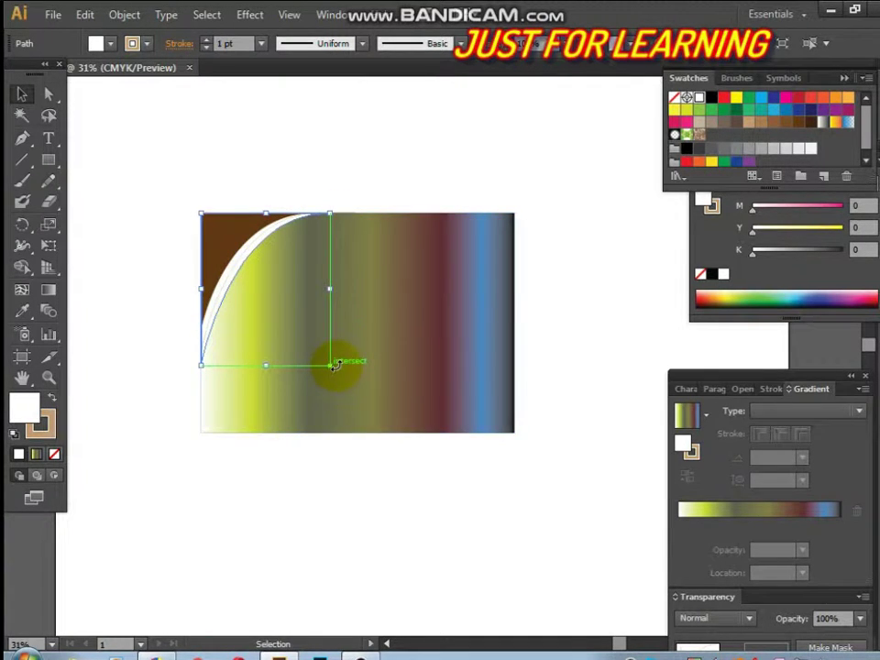
Fill the rearmost copy with red (M 100, Y 100, K 0), and widen both it and the brown corner shape along the rectangle's top edge
{"action": "left_click", "coordinate": [786, 114]}
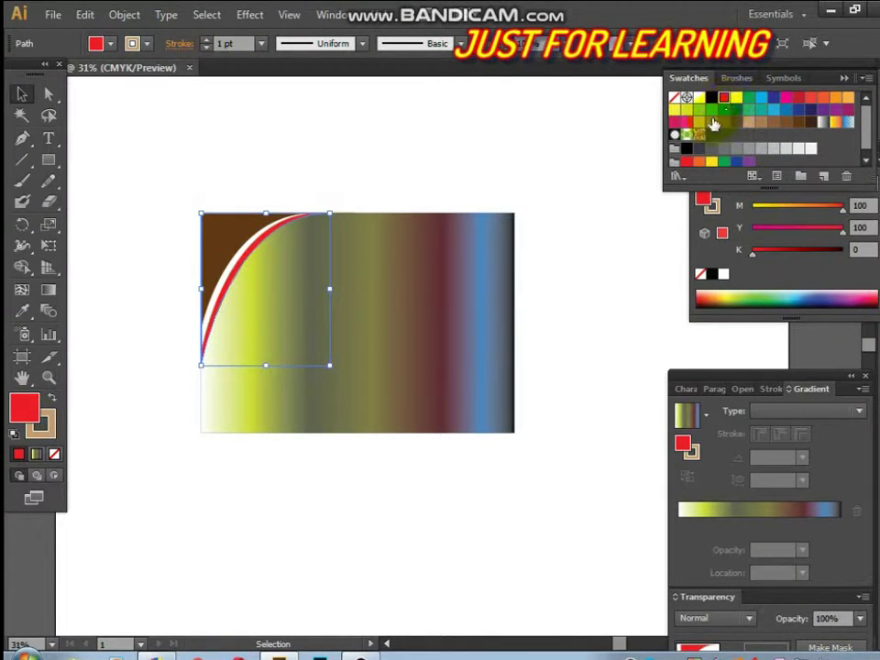
{"action": "left_click_drag", "start_coordinate": [329, 214], "coordinate": [351, 216]}
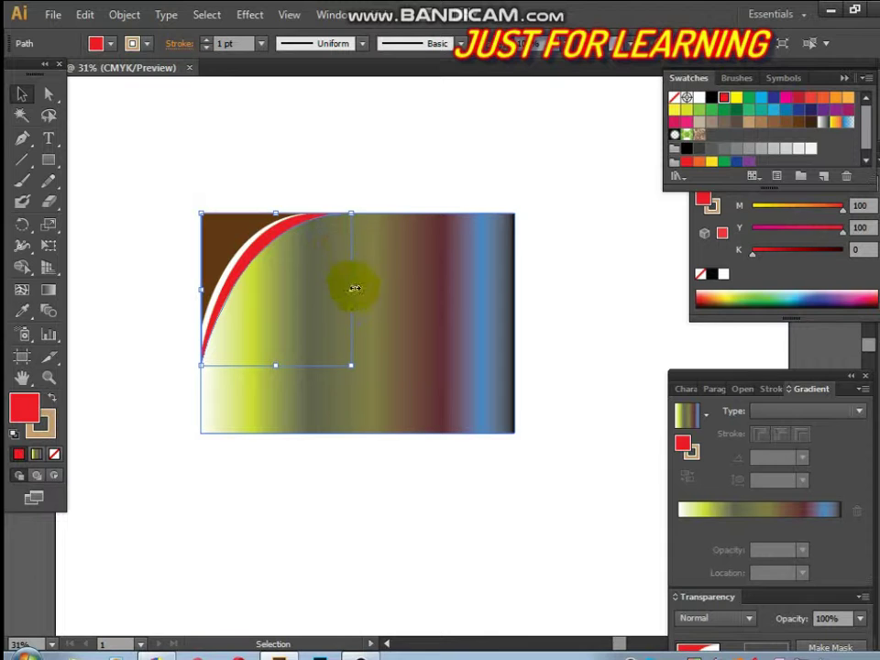
{"action": "left_click", "coordinate": [242, 232]}
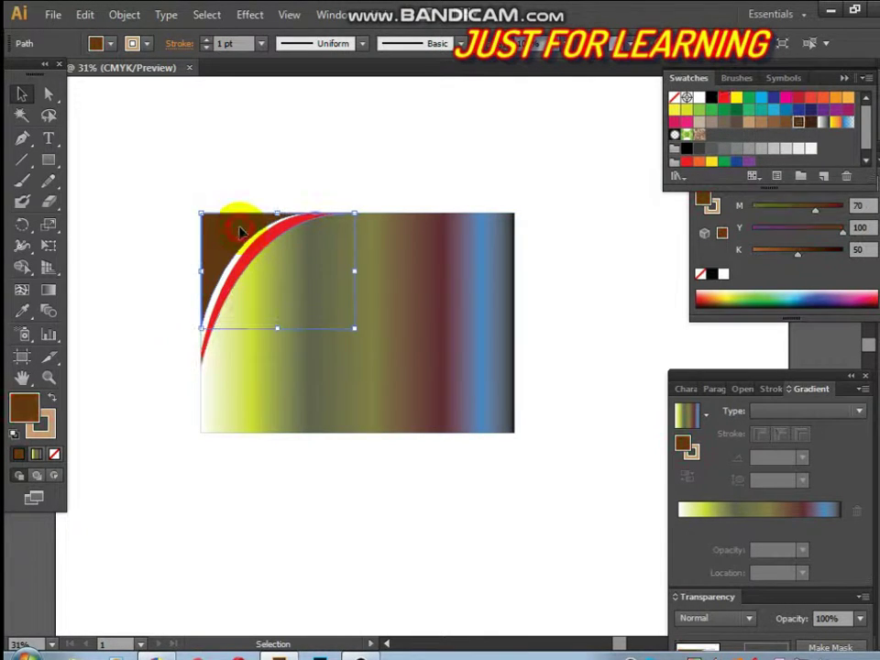
{"action": "left_click_drag", "start_coordinate": [355, 214], "coordinate": [368, 216]}
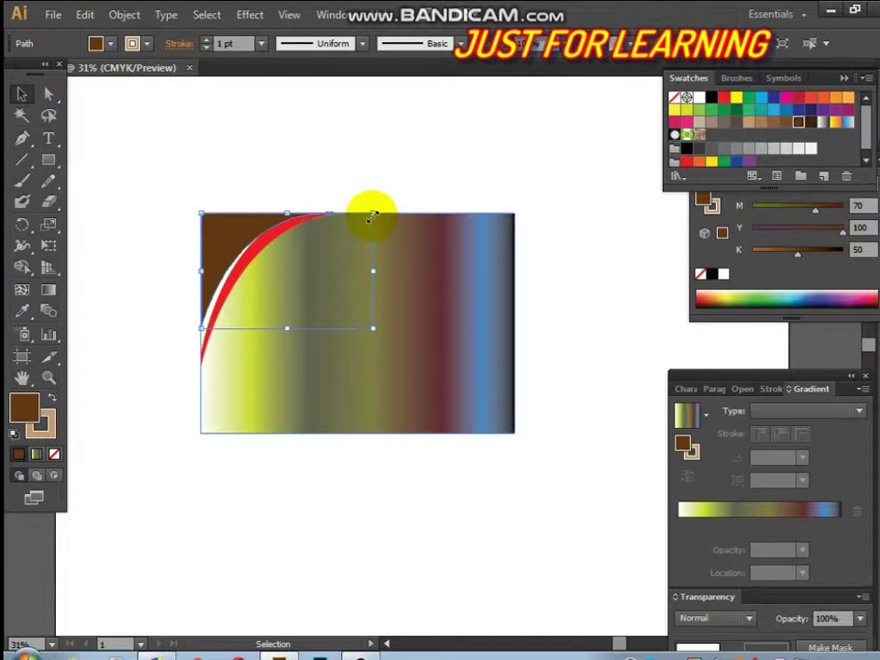
{"action": "left_click", "coordinate": [294, 168]}
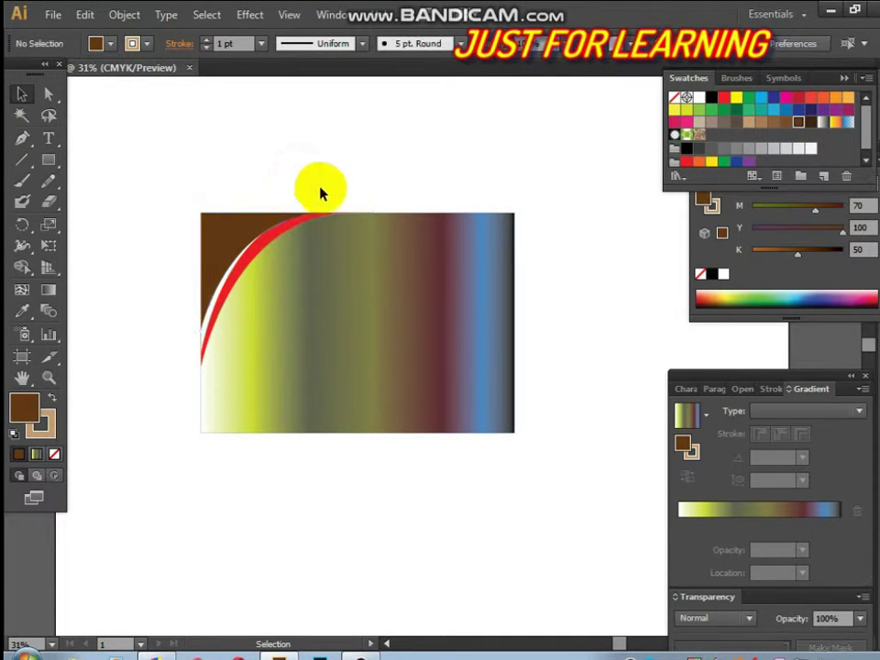
Group the brown corner shape with the red curved shape
{"action": "left_click", "coordinate": [248, 238]}
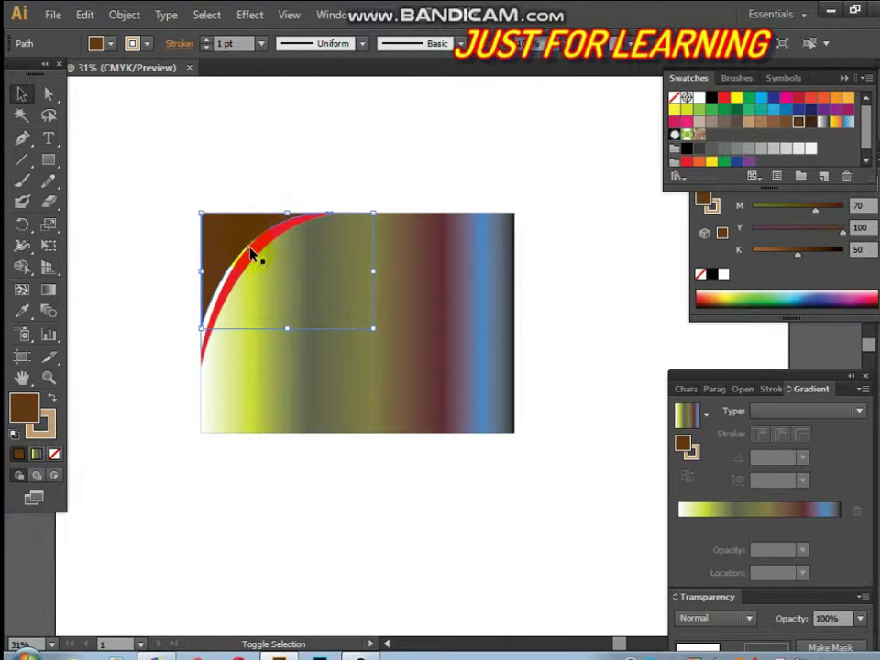
{"action": "left_click", "coordinate": [254, 257], "text": "shift"}
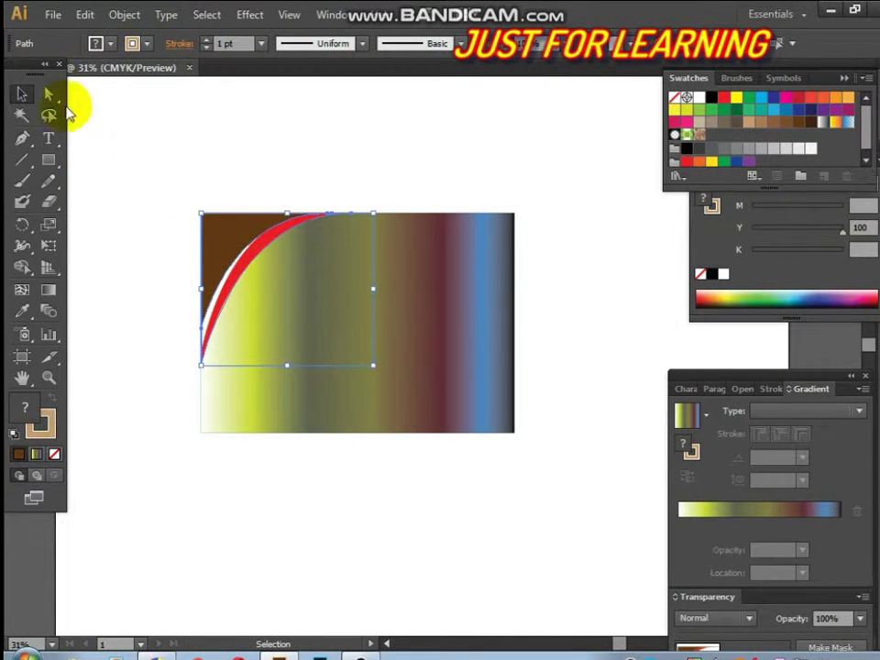
{"action": "right_click", "coordinate": [242, 256]}
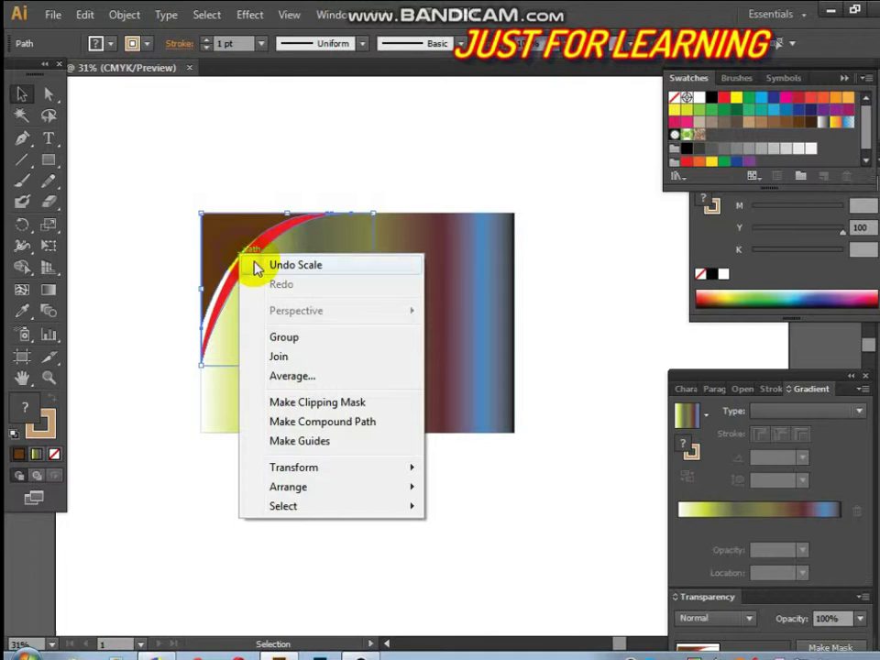
{"action": "left_click", "coordinate": [286, 339]}
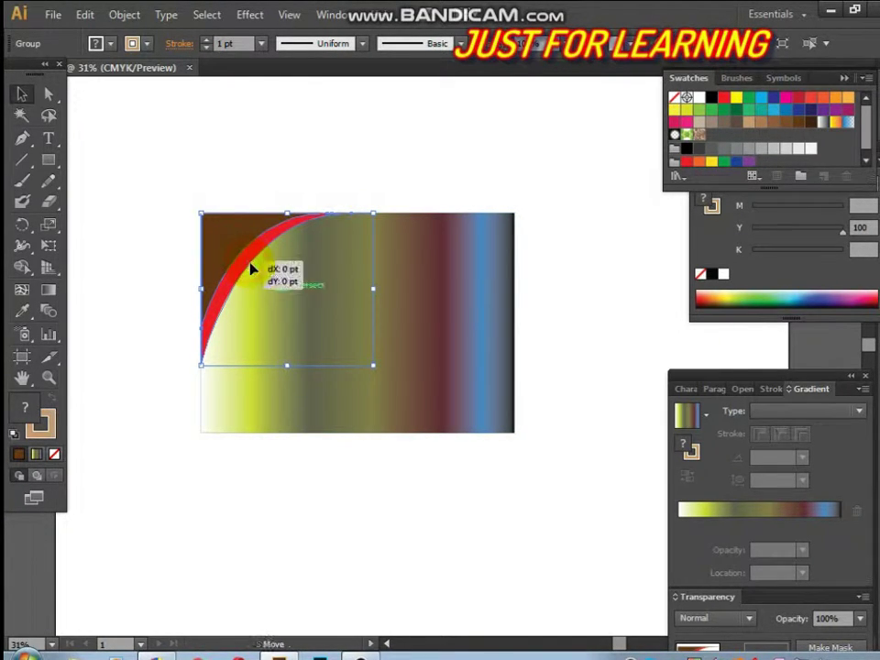
Scale the grouped brown and red corner decoration down slightly, keeping it anchored at the rectangle's upper-left corner
{"action": "left_click_drag", "start_coordinate": [251, 269], "coordinate": [219, 254]}
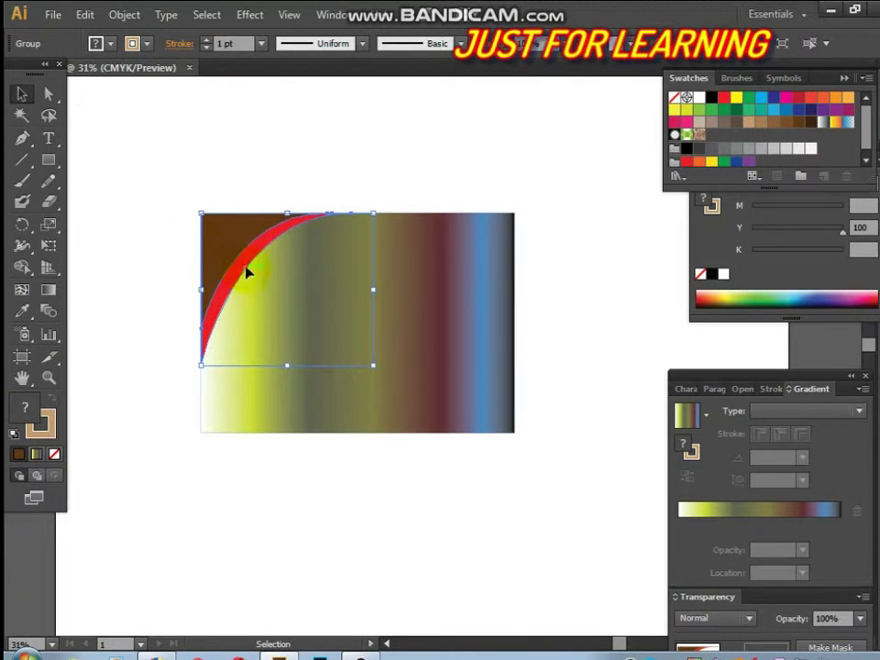
{"action": "left_click_drag", "start_coordinate": [367, 365], "coordinate": [387, 365]}
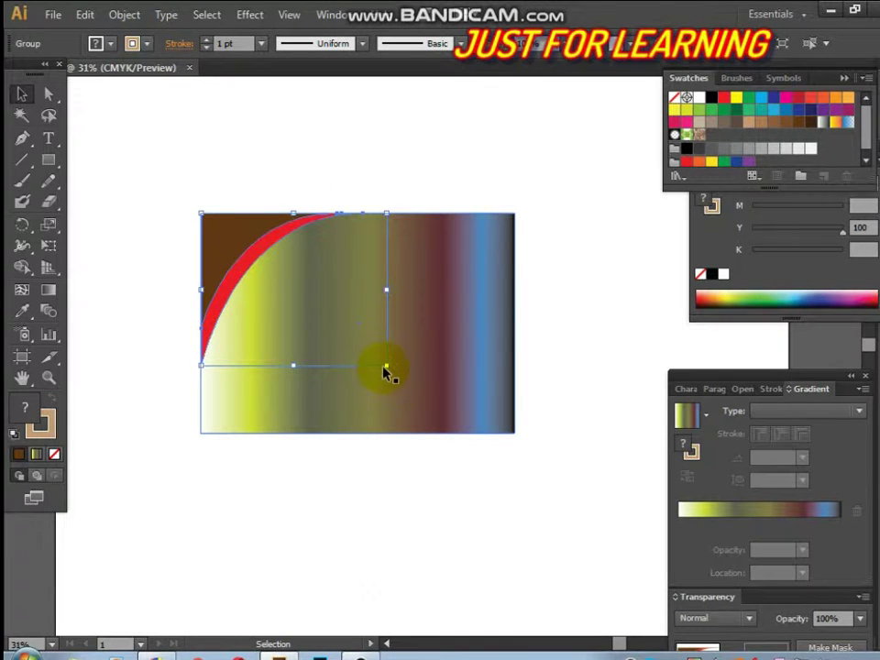
{"action": "left_click_drag", "start_coordinate": [387, 364], "coordinate": [356, 352]}
{"action": "left_click", "coordinate": [294, 134]}
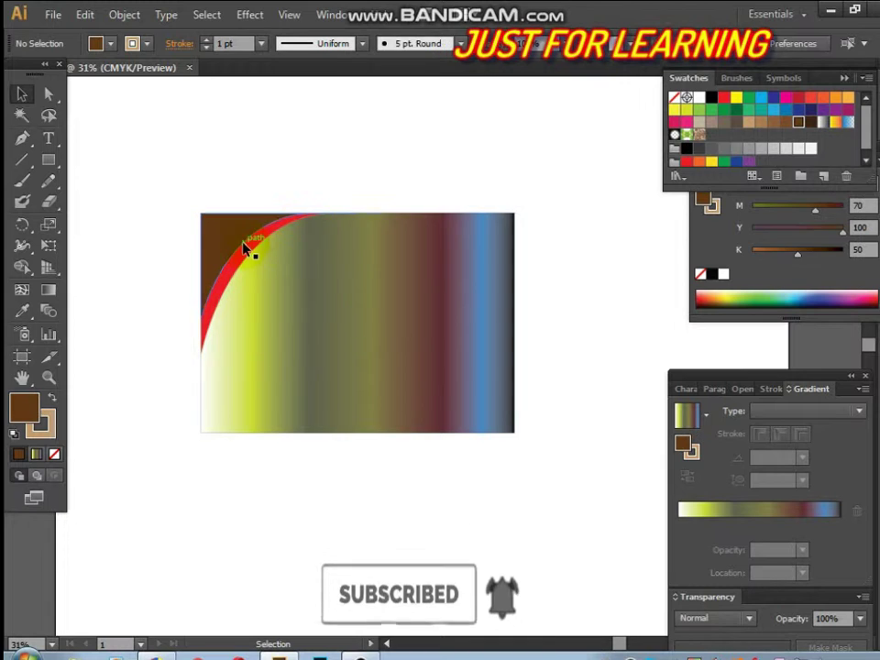
Duplicate the corner decoration towards the rectangle's lower right and rotate the copy 180 degrees
{"action": "left_click", "coordinate": [246, 245]}
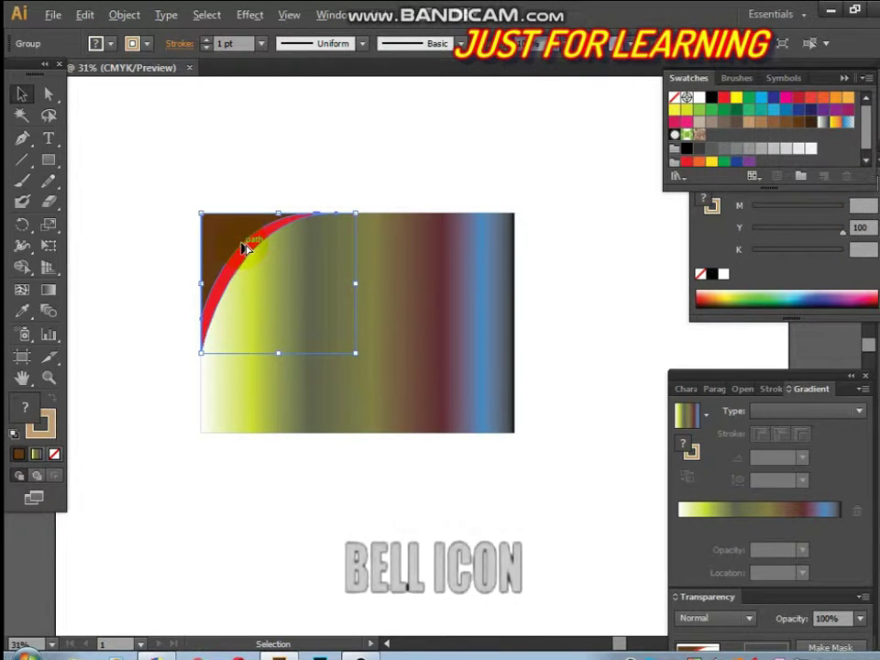
{"action": "left_click_drag", "start_coordinate": [245, 248], "coordinate": [367, 319]}
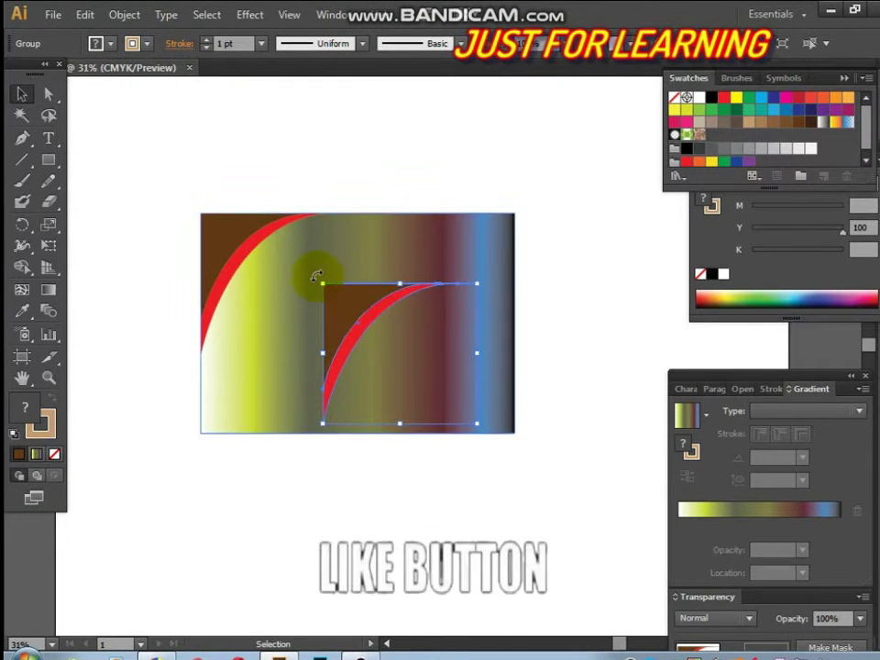
{"action": "left_click_drag", "start_coordinate": [318, 278], "coordinate": [497, 444]}
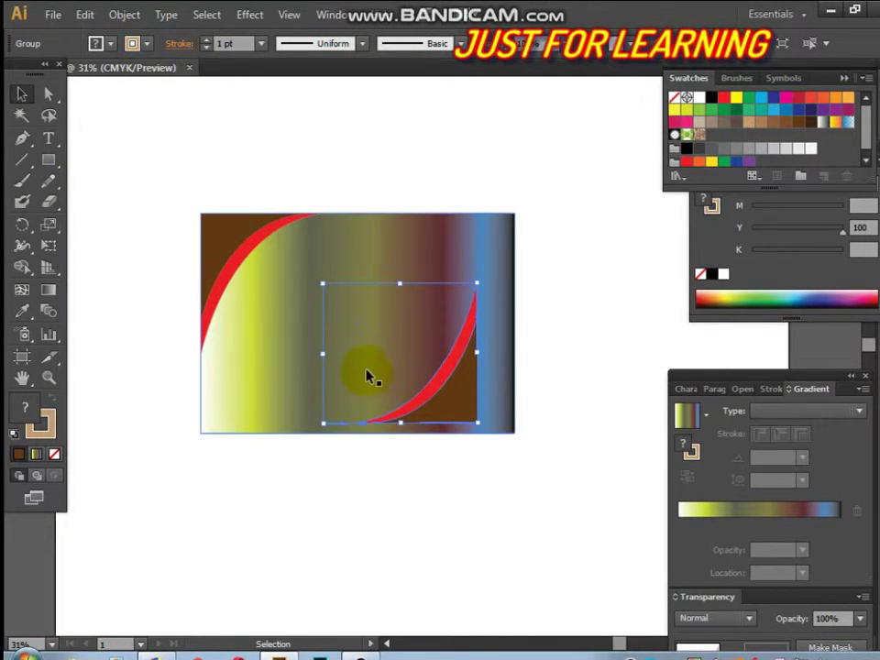
Move the rotated copy flush into the rectangle's lower-right corner
{"action": "mouse_move", "coordinate": [369, 377]}
{"action": "left_mouse_down"}
{"action": "mouse_move", "coordinate": [395, 389]}
{"action": "mouse_move", "coordinate": [375, 383]}
{"action": "mouse_move", "coordinate": [380, 373]}
{"action": "left_mouse_up"}
{"action": "left_click", "coordinate": [403, 387]}
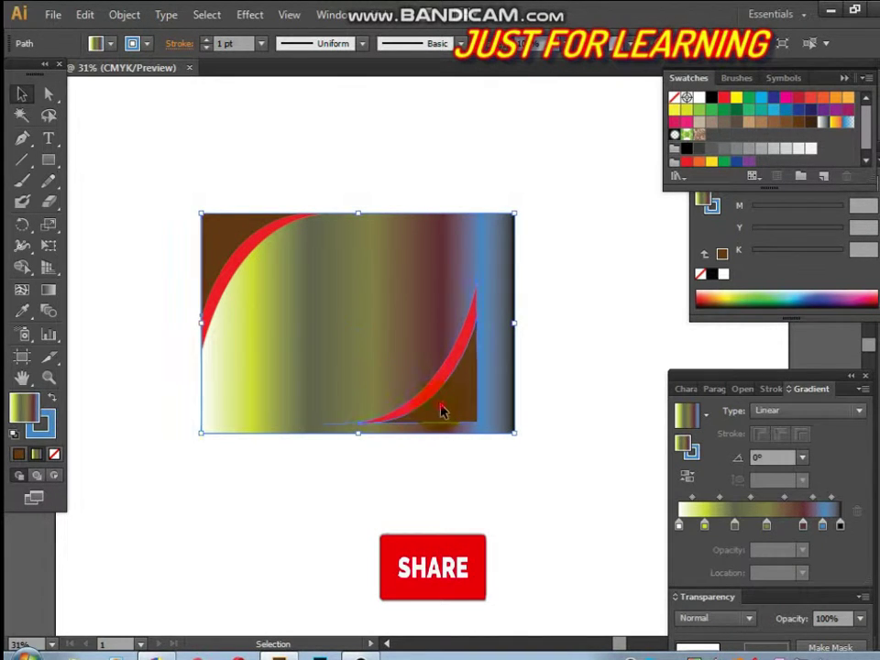
{"action": "left_click", "coordinate": [441, 411]}
{"action": "left_click_drag", "start_coordinate": [441, 411], "coordinate": [505, 423]}
{"action": "left_click", "coordinate": [503, 424]}
{"action": "left_click", "coordinate": [510, 479]}
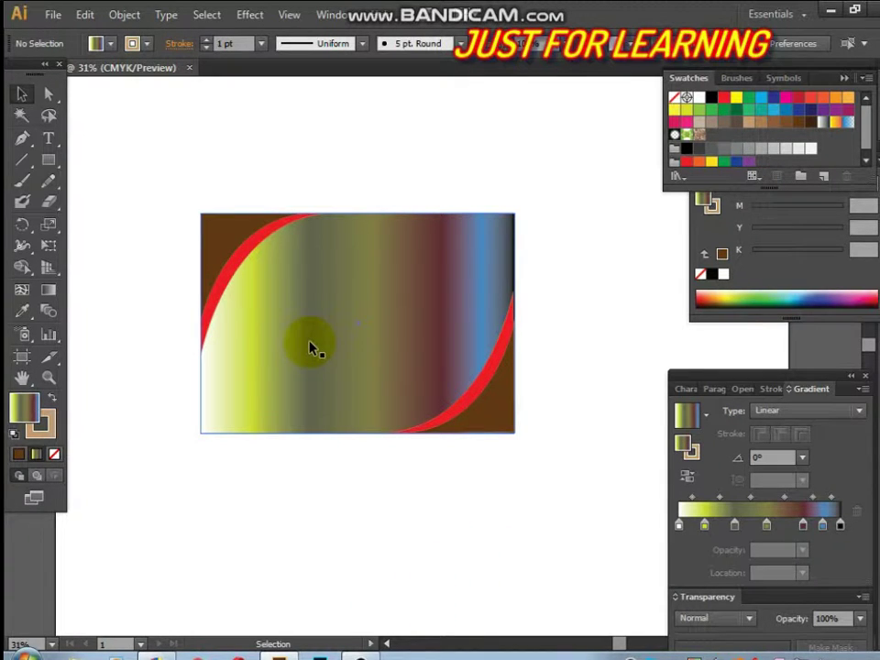
Draw a large star over the upper-left part of the rectangle, adding points until it becomes a dense sunburst
{"action": "left_click", "coordinate": [49, 160]}
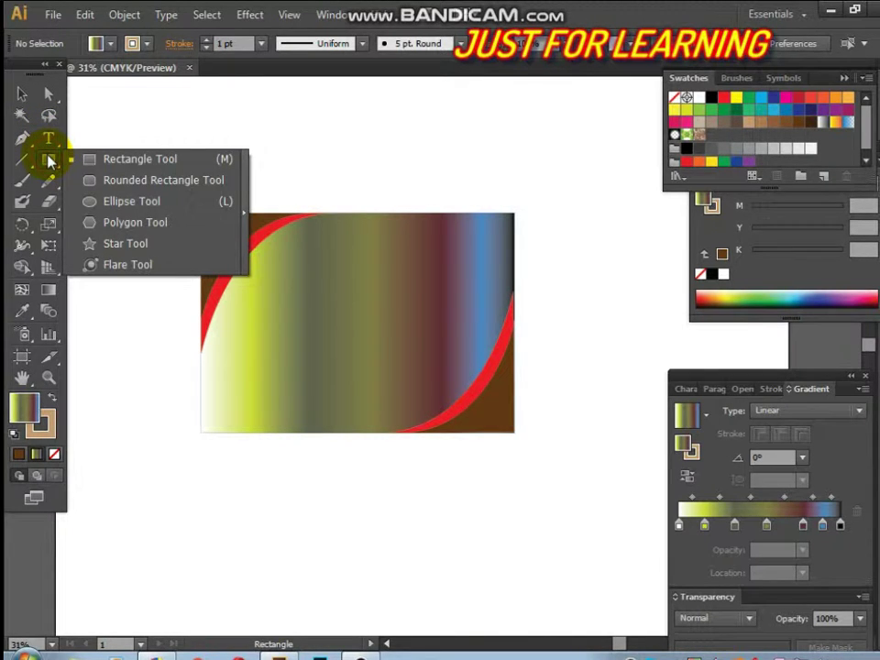
{"action": "left_click", "coordinate": [94, 243]}
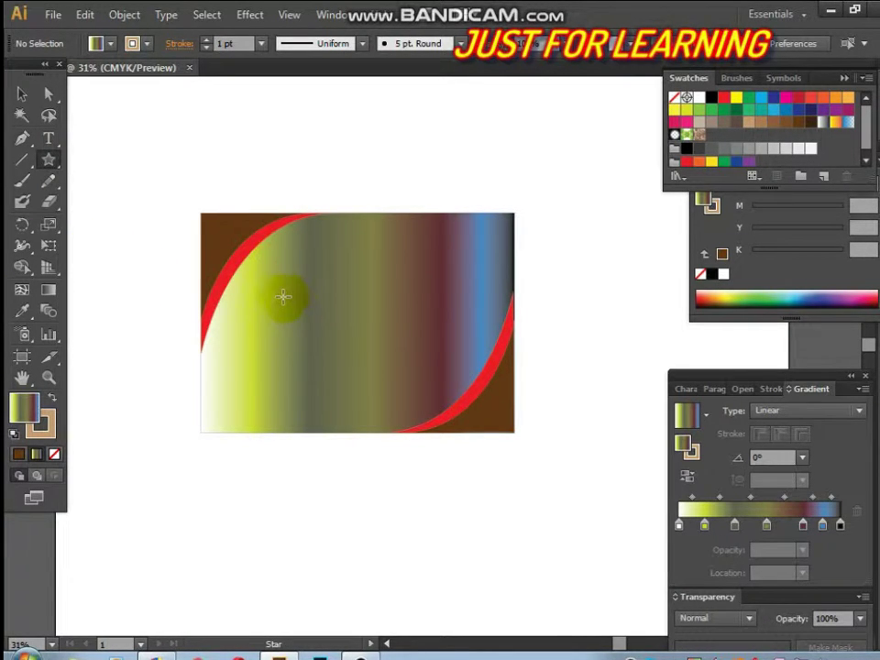
{"action": "left_click_drag", "start_coordinate": [279, 290], "coordinate": [382, 340]}
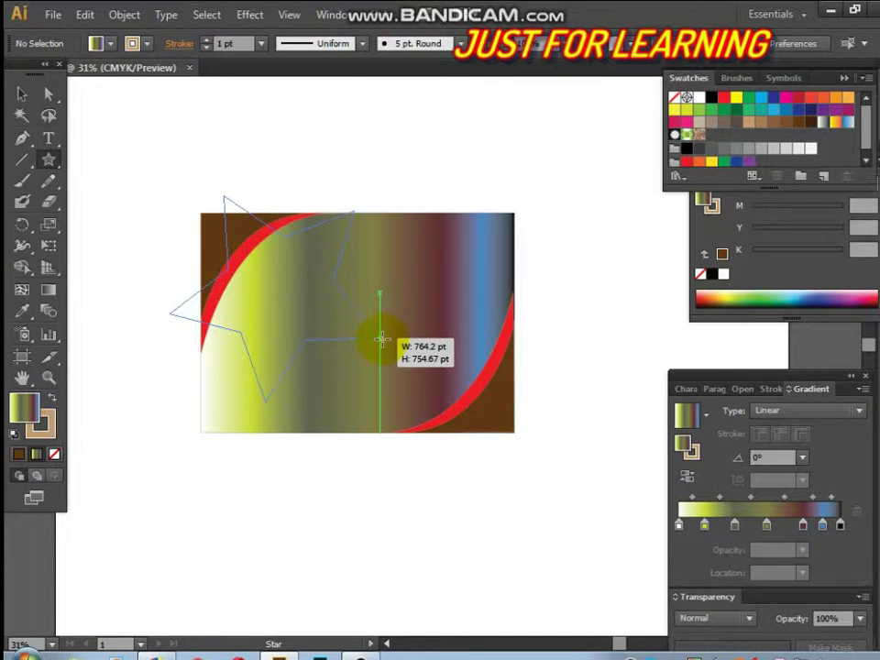
{"action": "left_click_drag", "start_coordinate": [381, 340], "coordinate": [387, 340]}
{"action": "key", "text": "Up"}
{"action": "key", "text": "Up"}
{"action": "key", "text": "Up"}
{"action": "key", "text": "Up"}
{"action": "key", "text": "Up"}
{"action": "key", "text": "Up"}
{"action": "key", "text": "Up"}
{"action": "key", "text": "Up"}
{"action": "key", "text": "Up"}
{"action": "key", "text": "Up"}
{"action": "key", "text": "Up"}
{"action": "key", "text": "Up"}
{"action": "key", "text": "Up"}
{"action": "key", "text": "Up"}
{"action": "key", "text": "Up"}
{"action": "key", "text": "Up"}
{"action": "key", "text": "Up"}
{"action": "key", "text": "Up"}
{"action": "key", "text": "Up"}
{"action": "key", "text": "Up"}
{"action": "key", "text": "Up"}
{"action": "key", "text": "Up"}
{"action": "key", "text": "Up"}
{"action": "key", "text": "Up"}
{"action": "key", "text": "Up"}
{"action": "key", "text": "Up"}
{"action": "key", "text": "Up"}
{"action": "key", "text": "Up"}
{"action": "key", "text": "Up"}
{"action": "key", "text": "Up"}
{"action": "key", "text": "Up"}
{"action": "key", "text": "Up"}
{"action": "key", "text": "Up"}
{"action": "key", "text": "Up"}
{"action": "key", "text": "Up"}
{"action": "key", "text": "Up"}
{"action": "key", "text": "Up"}
{"action": "key", "text": "Up"}
{"action": "key", "text": "Up"}
{"action": "key", "text": "Up"}
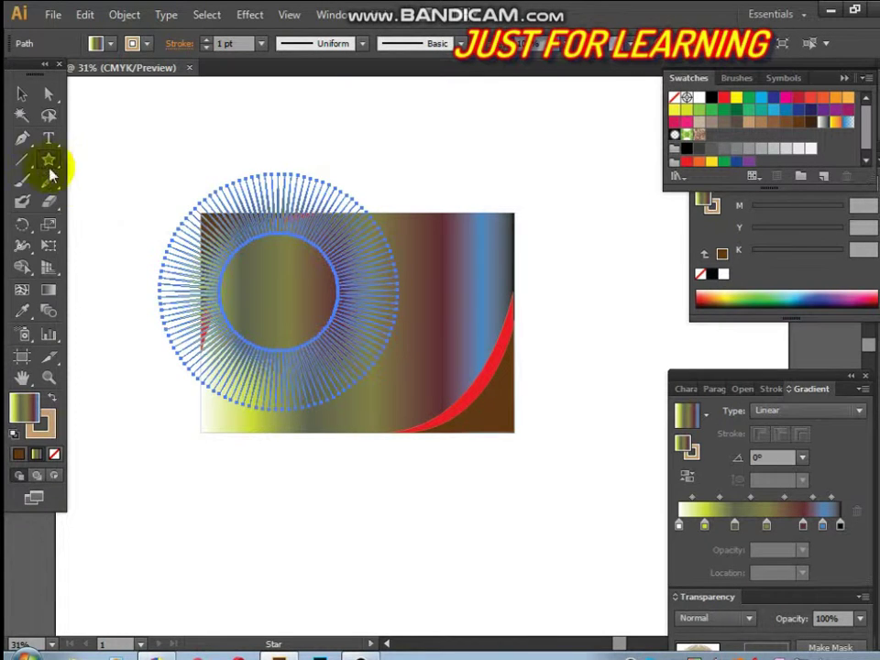
Scale the sunburst down to fit within the rectangle's height and centre it on the rectangle
{"action": "left_click", "coordinate": [21, 93]}
{"action": "left_click_drag", "start_coordinate": [300, 302], "coordinate": [374, 332]}
{"action": "left_click", "coordinate": [304, 182]}
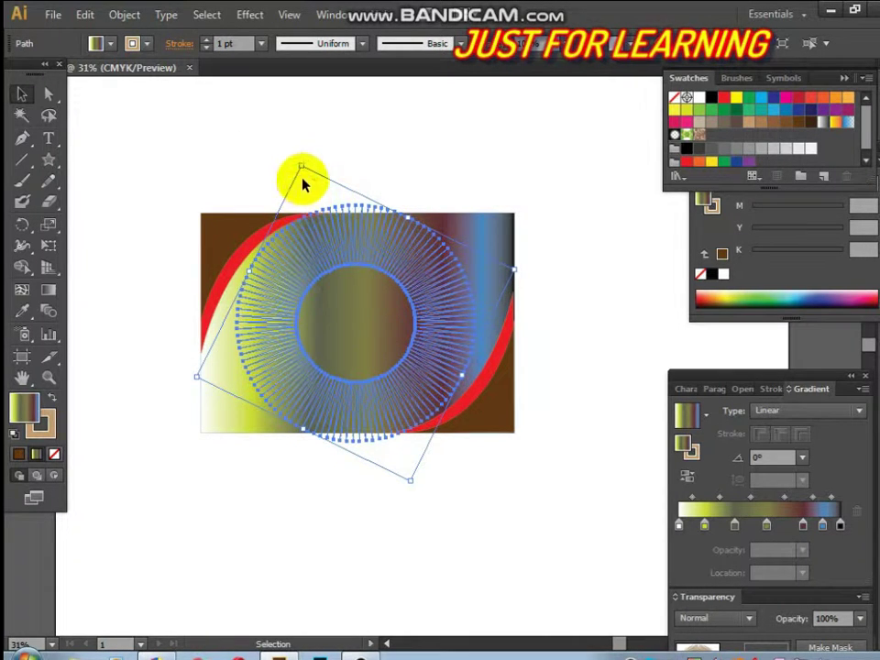
{"action": "left_click_drag", "start_coordinate": [299, 166], "coordinate": [313, 233]}
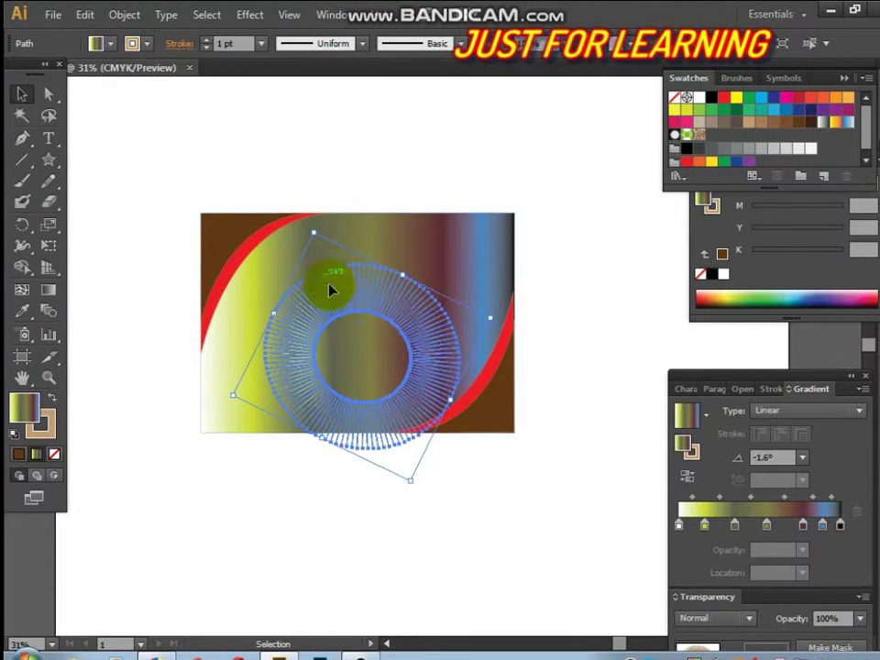
{"action": "left_click_drag", "start_coordinate": [355, 367], "coordinate": [349, 329]}
{"action": "left_click", "coordinate": [389, 168]}
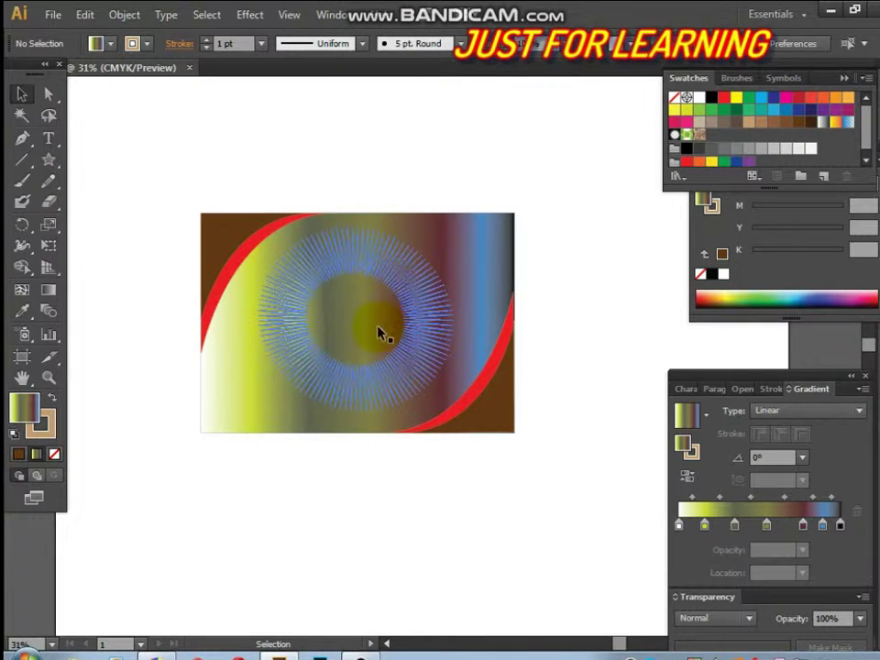
Try tan, yellow (Y 100) and very light grey (K 5) swatches as the sunburst's fill
{"action": "left_click_drag", "start_coordinate": [501, 344], "coordinate": [387, 334]}
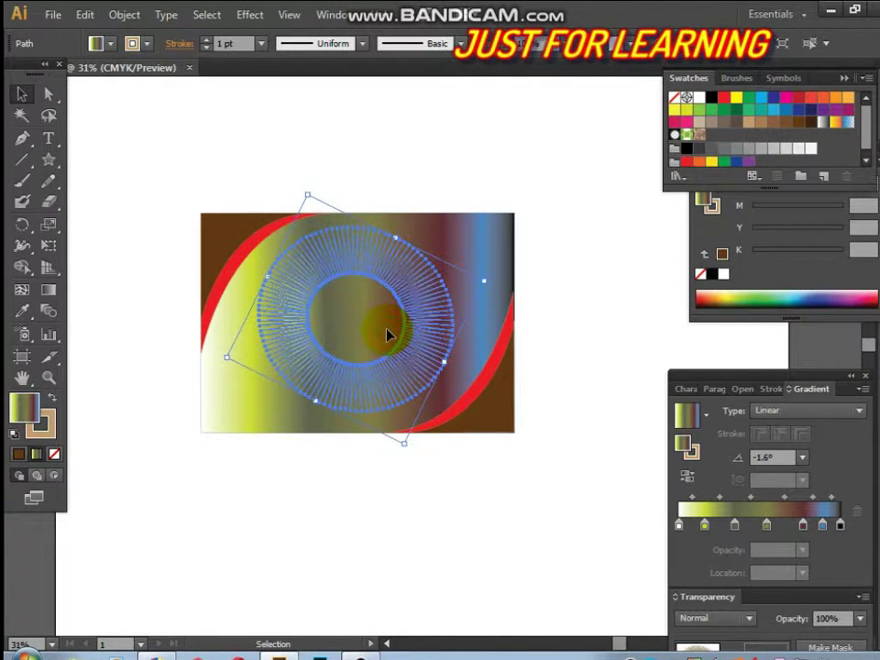
{"action": "left_click", "coordinate": [751, 124]}
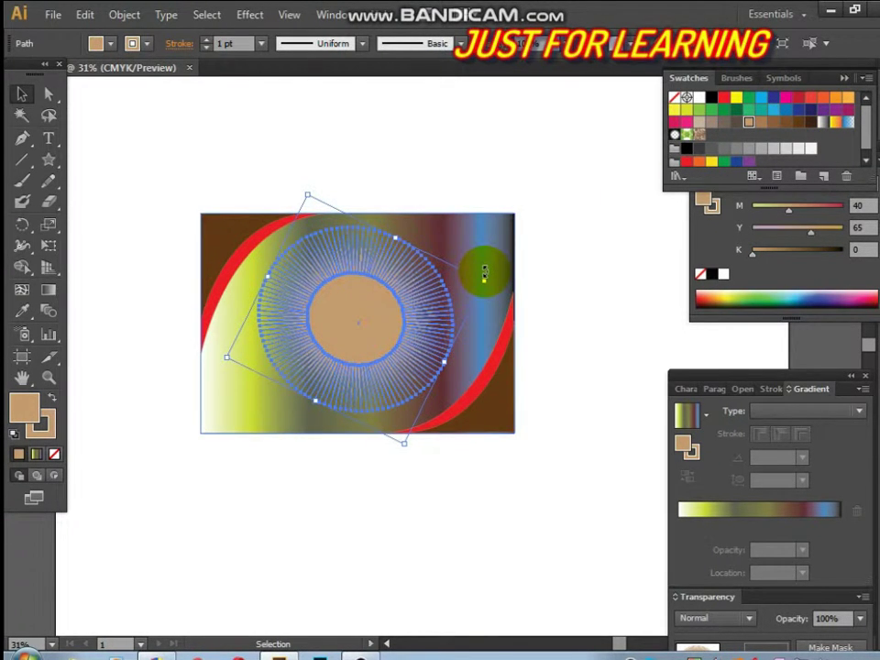
{"action": "left_click", "coordinate": [738, 100]}
{"action": "left_click", "coordinate": [357, 162]}
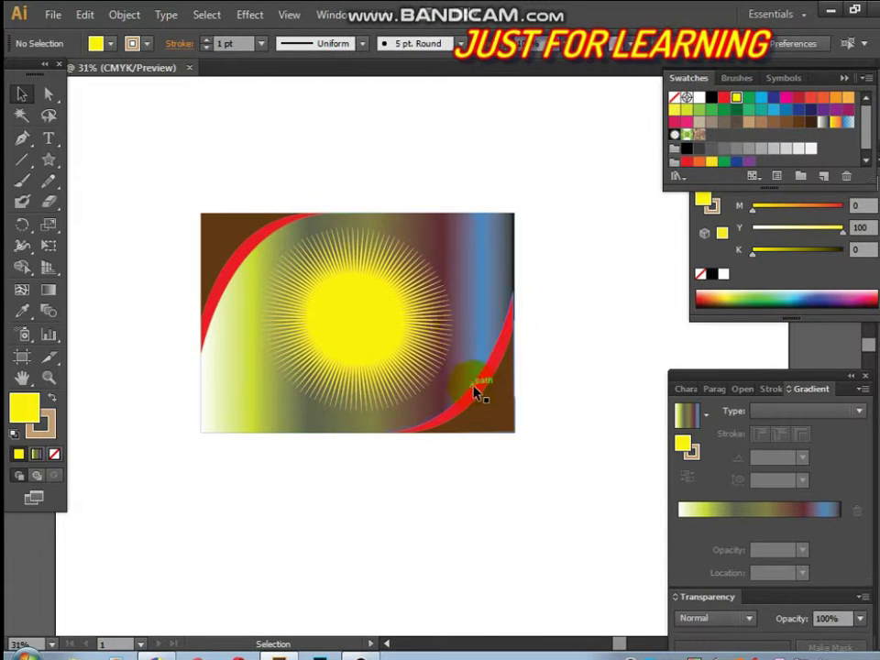
{"action": "left_click", "coordinate": [497, 507]}
{"action": "left_click", "coordinate": [373, 339]}
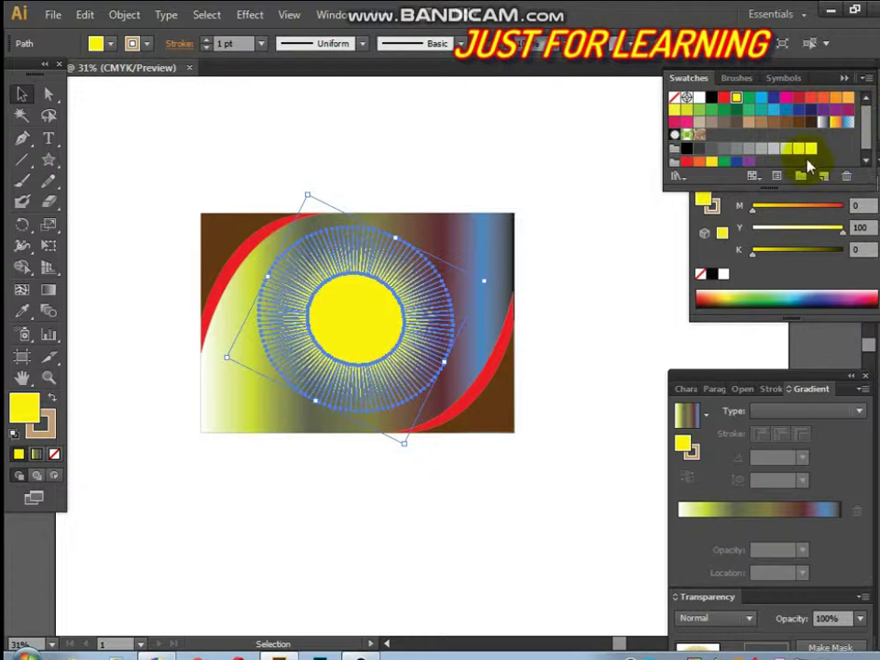
{"action": "left_click", "coordinate": [810, 148]}
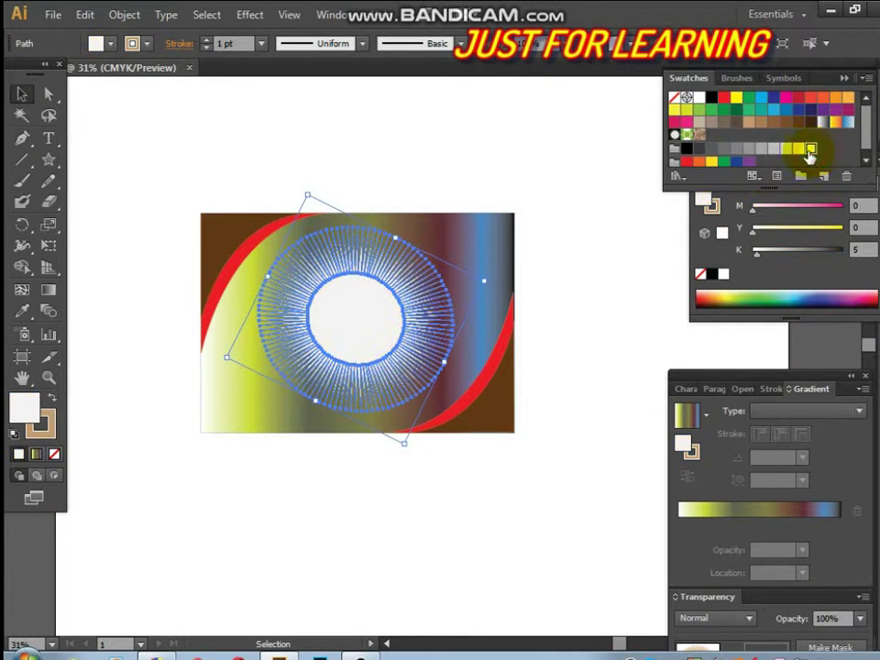
{"action": "left_click", "coordinate": [404, 171]}
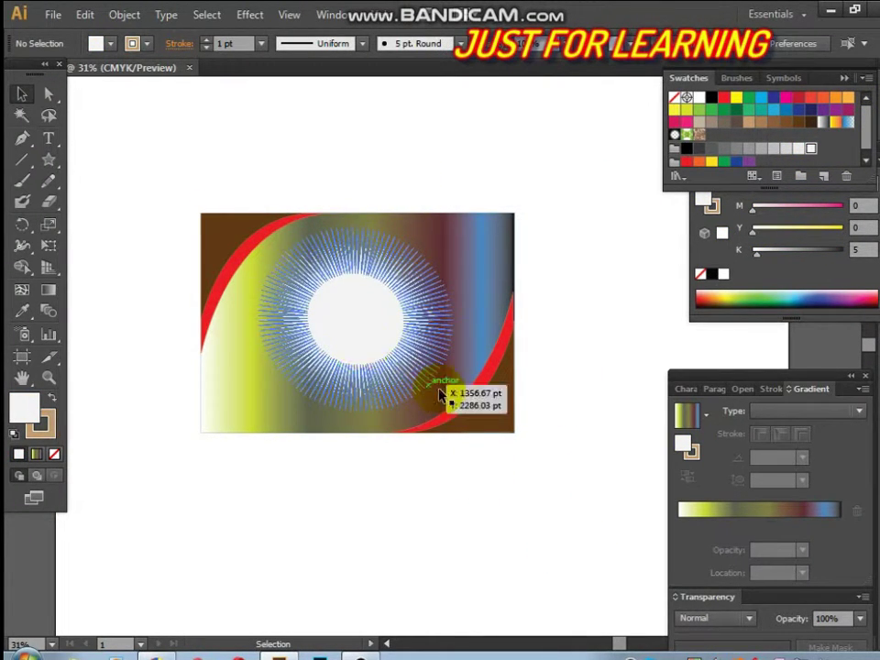
Fill the sunburst with the Pompadour pattern swatch
{"action": "left_click", "coordinate": [387, 335]}
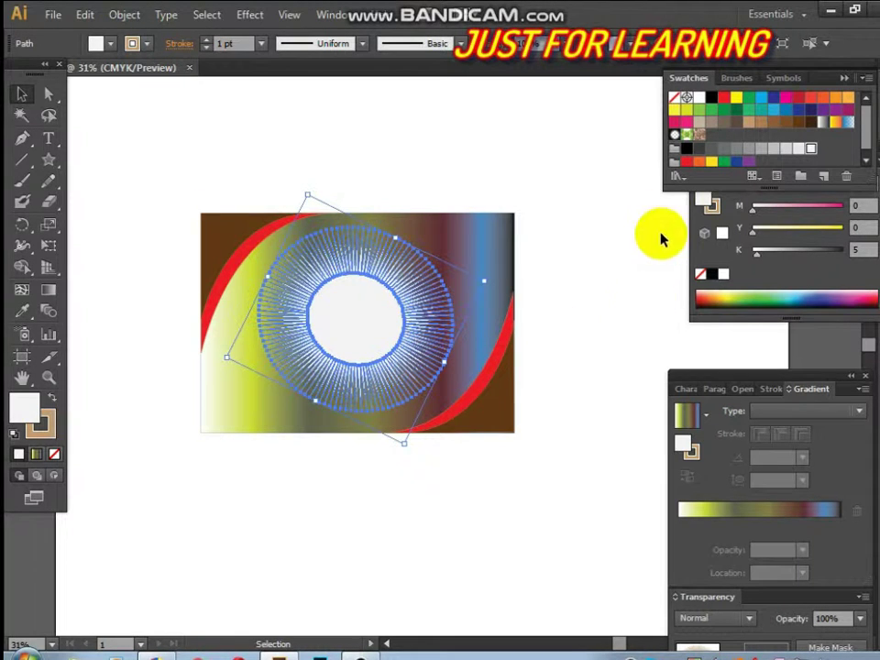
{"action": "left_click", "coordinate": [699, 136]}
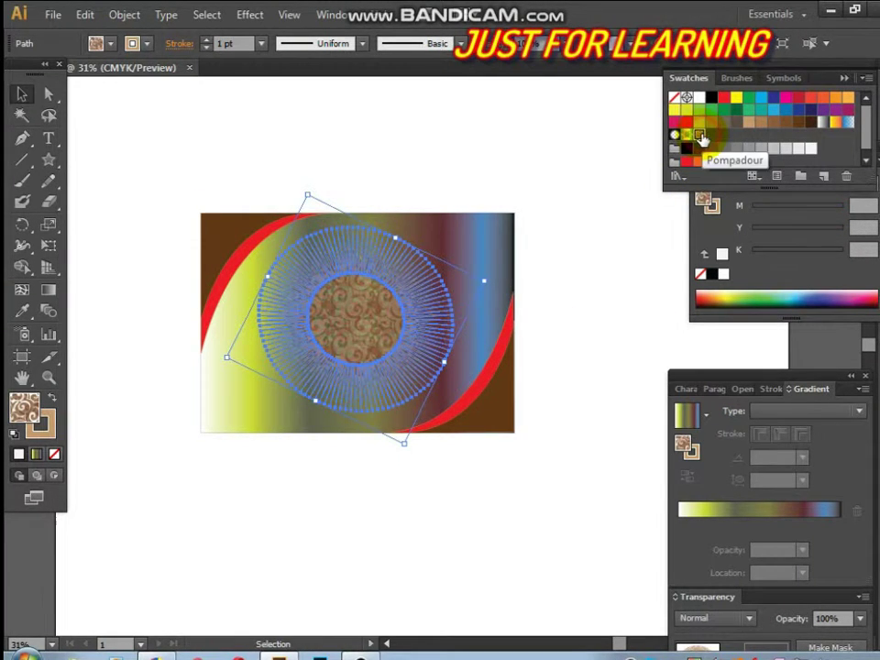
{"action": "left_click", "coordinate": [384, 163]}
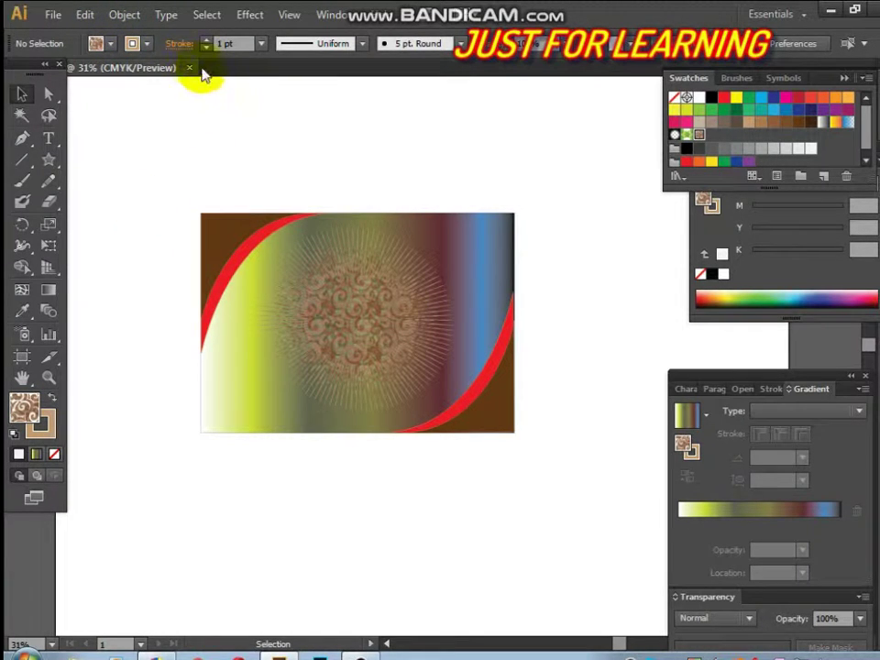
Start opening a file and look through the Desktop and the DATA (E:) drive for a logo image
{"action": "left_click", "coordinate": [53, 15]}
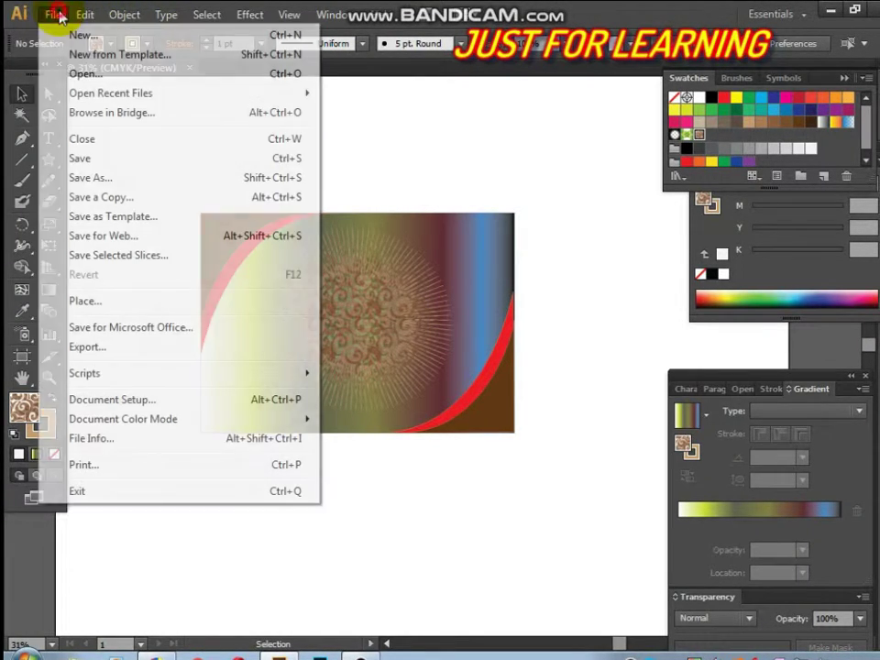
{"action": "left_click", "coordinate": [77, 72]}
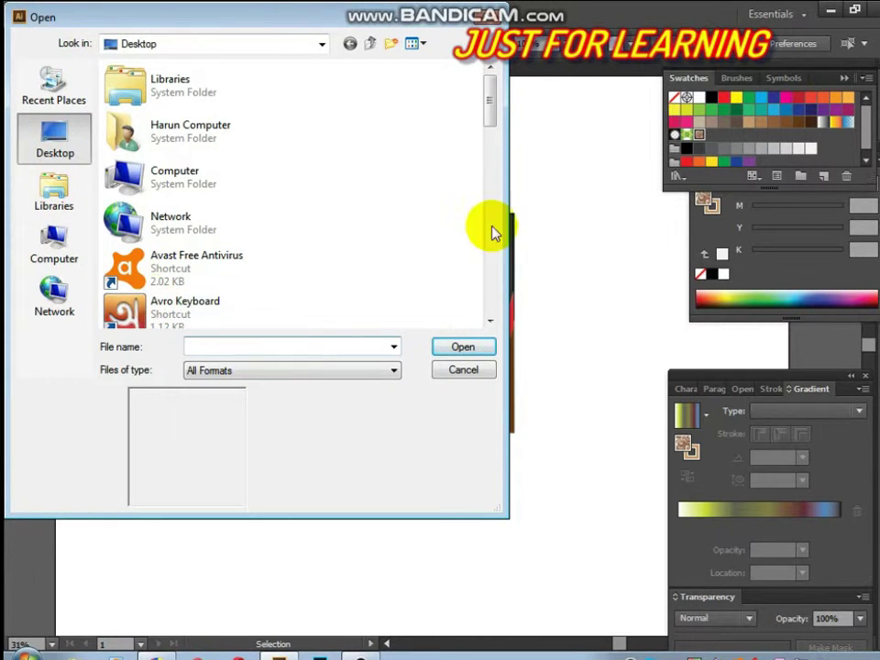
{"action": "left_click_drag", "start_coordinate": [490, 114], "coordinate": [507, 191]}
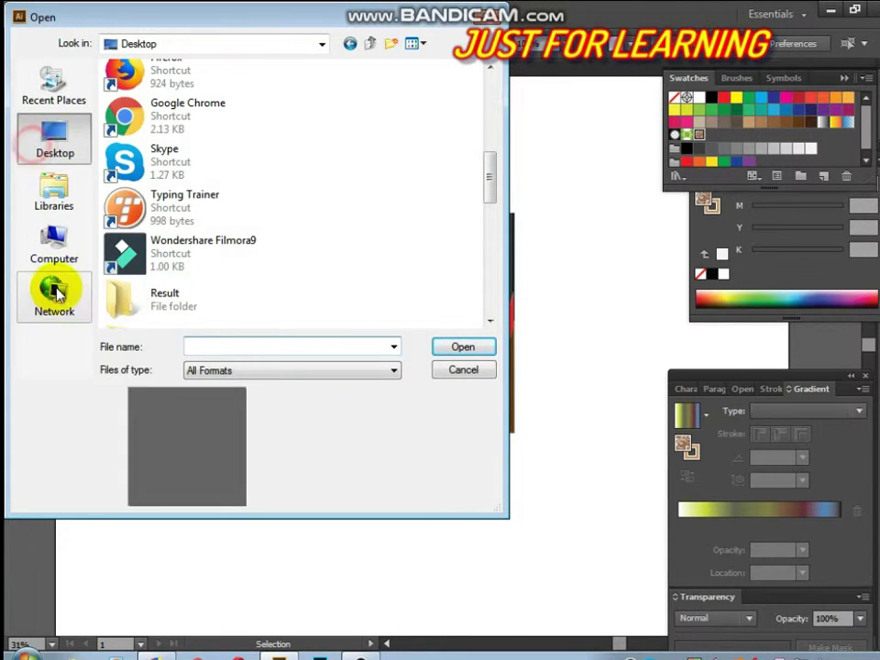
{"action": "left_click", "coordinate": [57, 251]}
{"action": "double_click", "coordinate": [217, 213]}
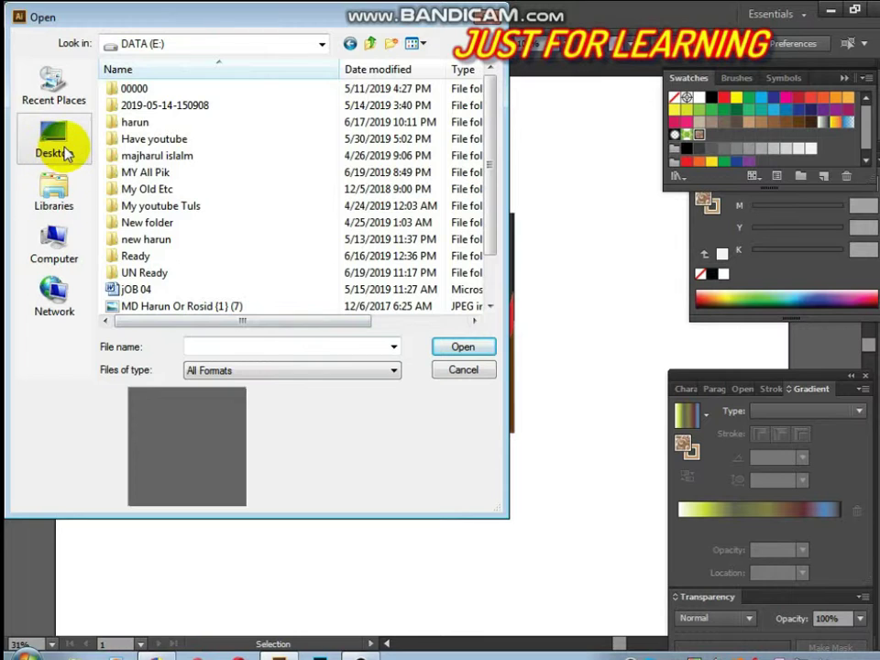
{"action": "left_click", "coordinate": [61, 147]}
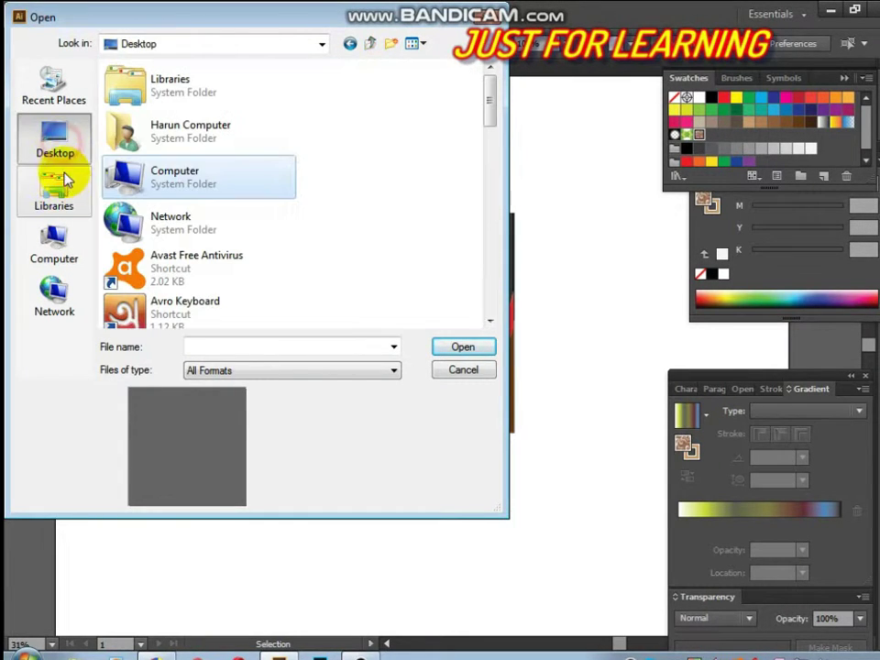
Open the image gv.png from the Downloads folder of the user profile on drive C
{"action": "left_click", "coordinate": [74, 252]}
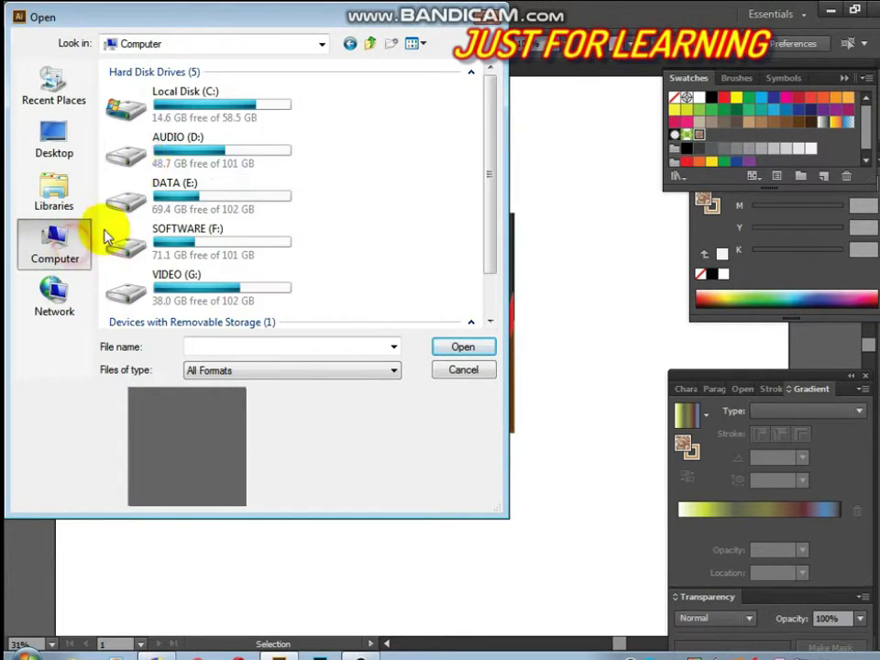
{"action": "double_click", "coordinate": [183, 109]}
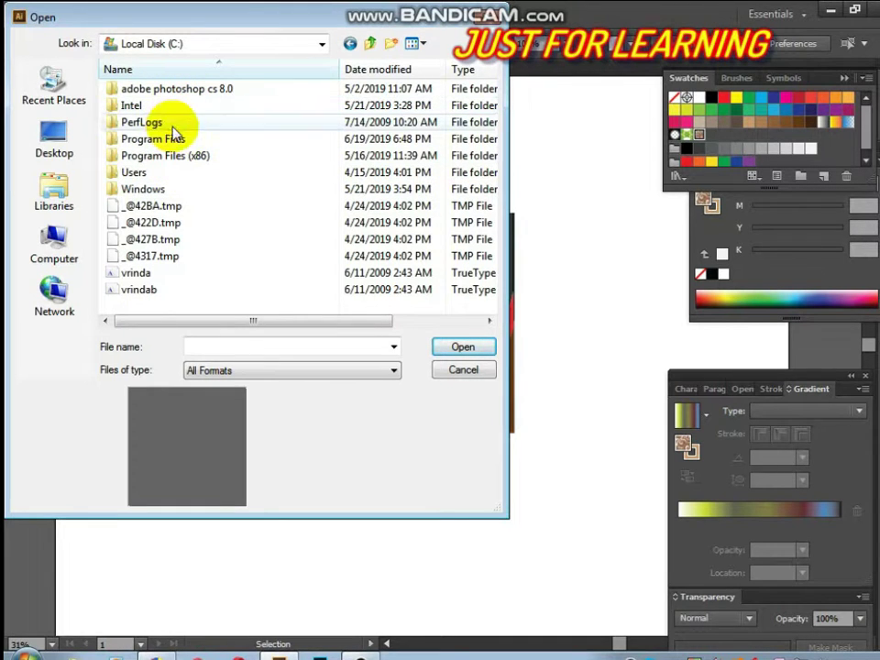
{"action": "left_click", "coordinate": [158, 173]}
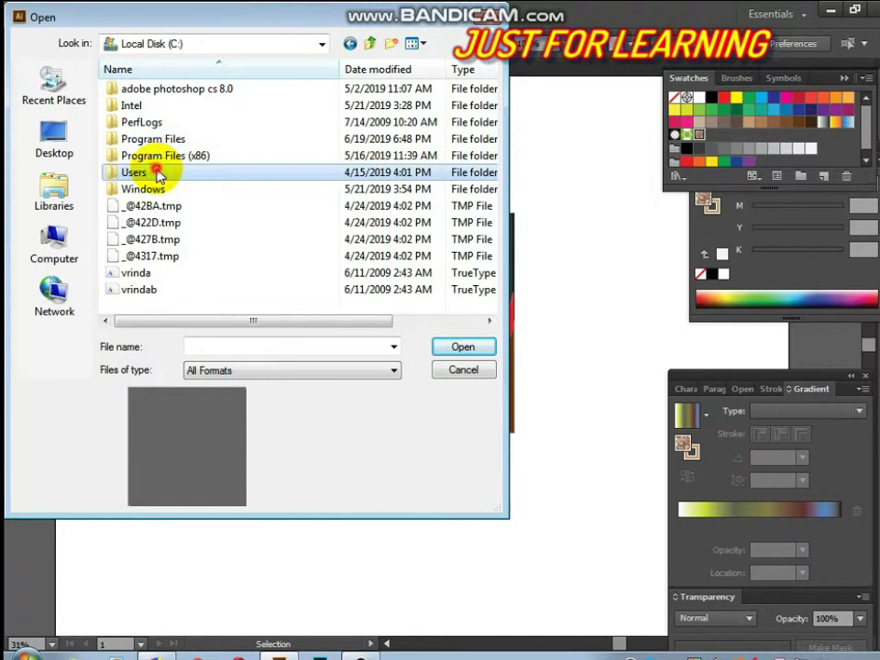
{"action": "double_click", "coordinate": [158, 174]}
{"action": "double_click", "coordinate": [163, 96]}
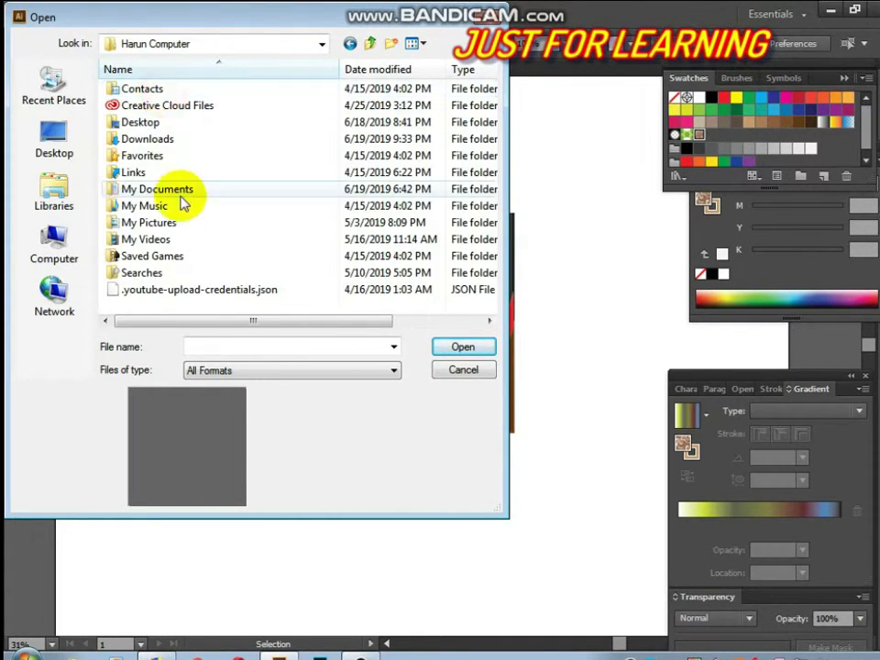
{"action": "double_click", "coordinate": [171, 140]}
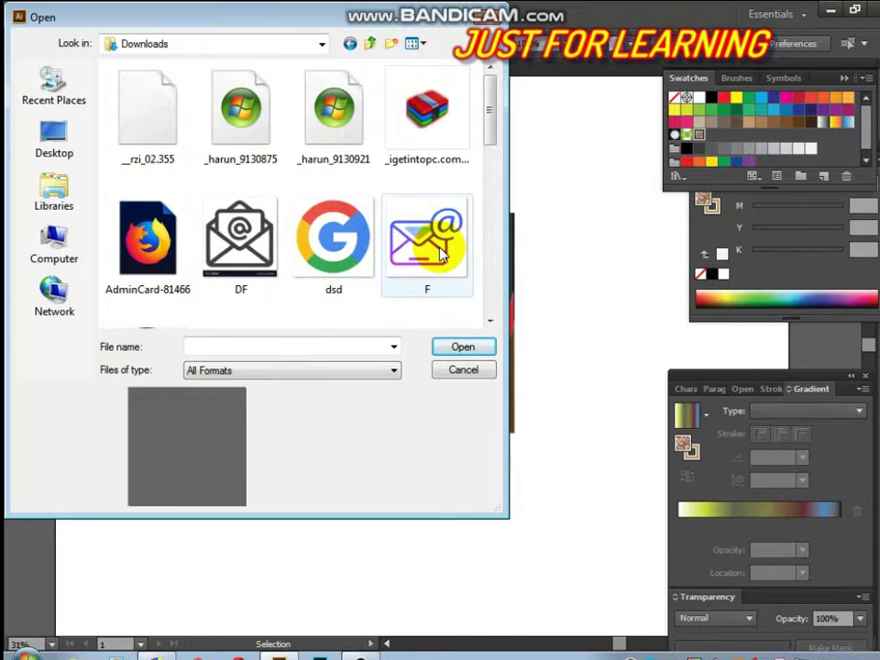
{"action": "scroll", "coordinate": [413, 241], "scroll_direction": "down", "scroll_amount": 3}
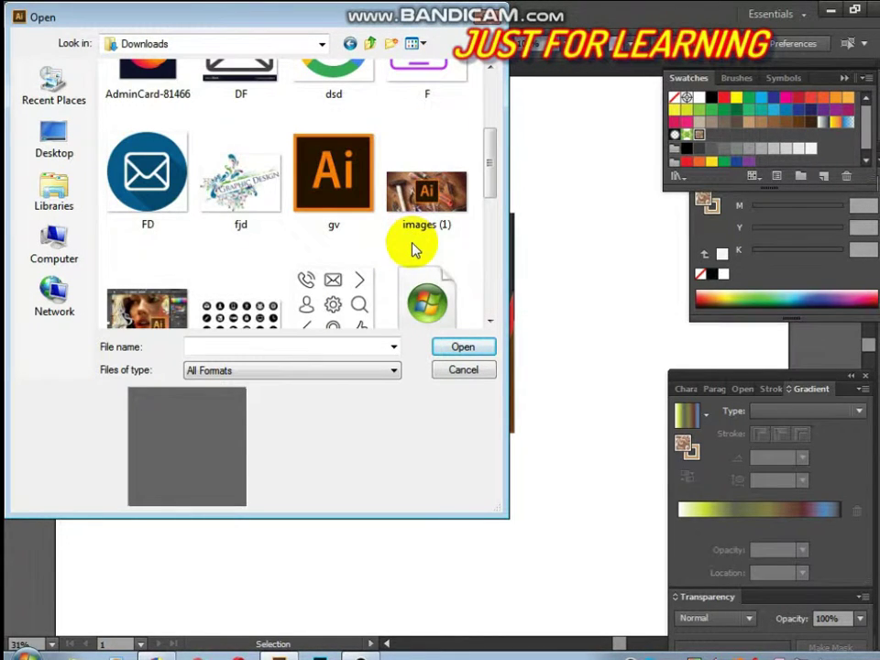
{"action": "left_click", "coordinate": [341, 183]}
{"action": "left_click", "coordinate": [460, 346]}
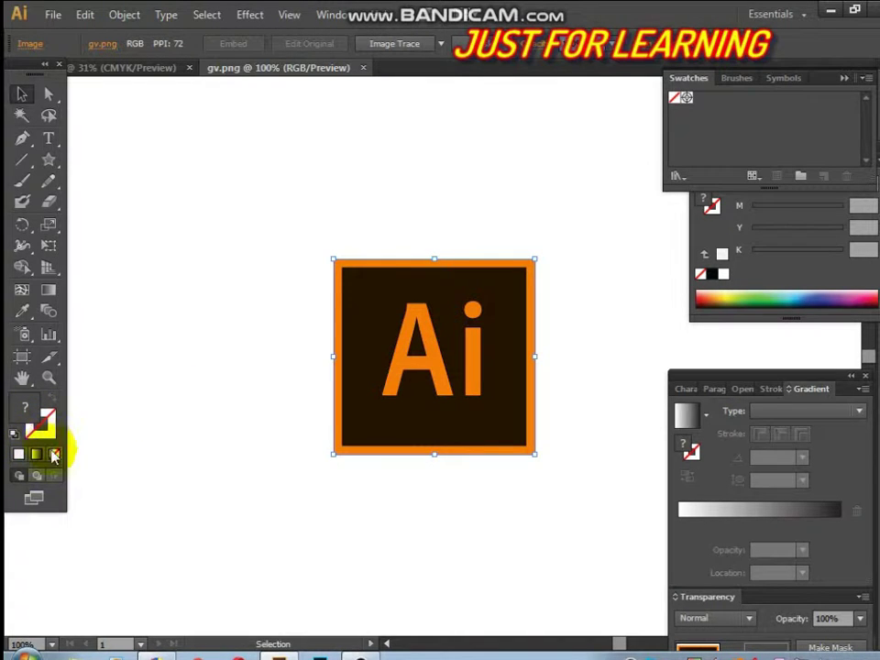
Copy the Ai logo image from gv.png into the card document and position it at the sunburst's centre
{"action": "left_click", "coordinate": [17, 456]}
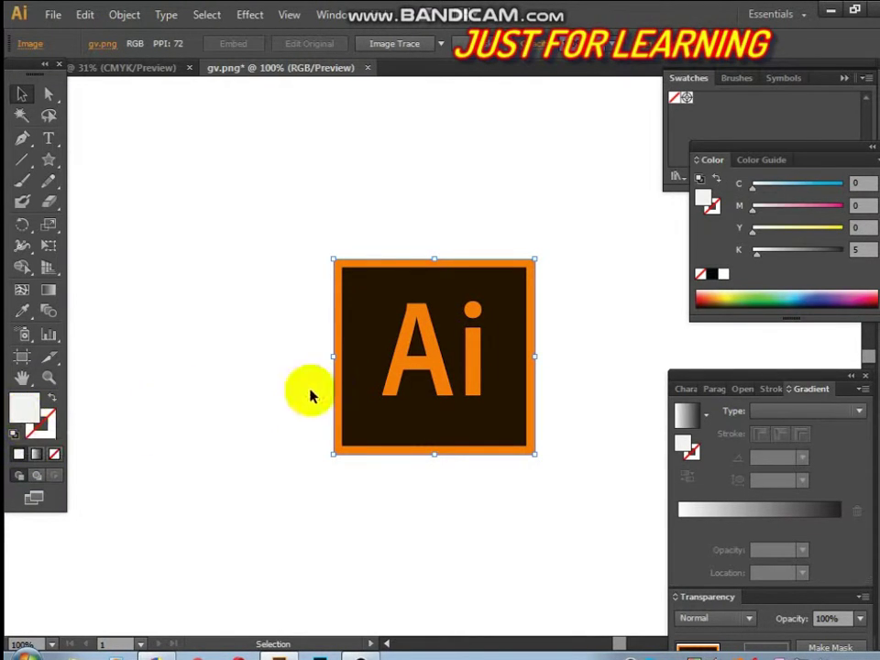
{"action": "left_click", "coordinate": [377, 326]}
{"action": "double_click", "coordinate": [376, 325]}
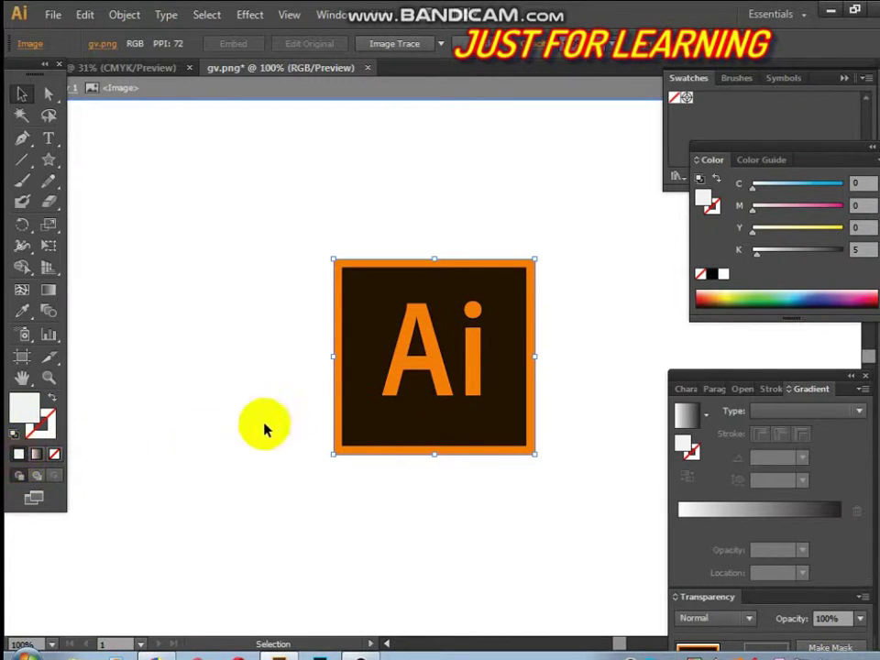
{"action": "left_click_drag", "start_coordinate": [394, 341], "coordinate": [136, 73]}
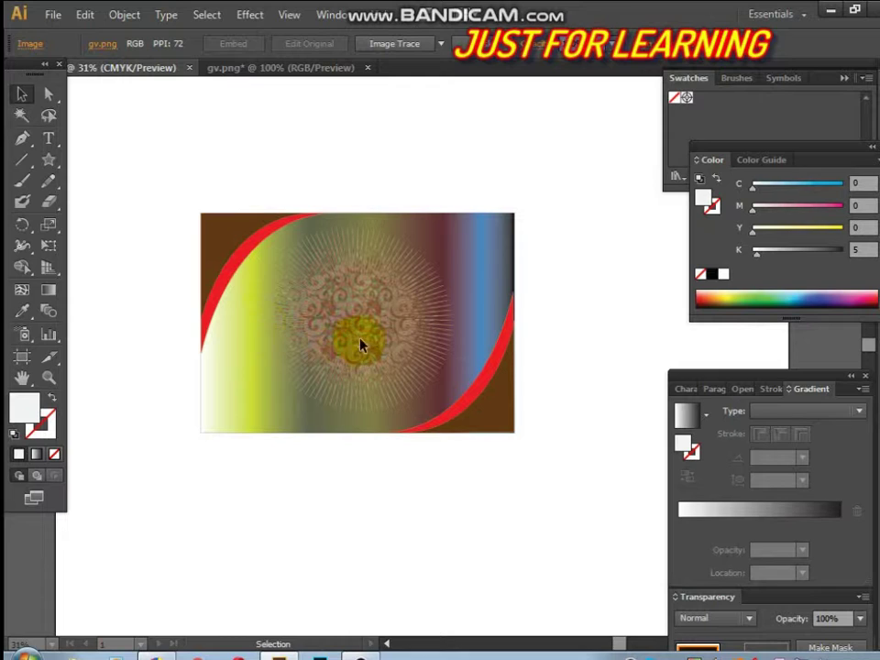
{"action": "key", "text": "ctrl+v"}
{"action": "mouse_move", "coordinate": [361, 346]}
{"action": "left_mouse_down"}
{"action": "mouse_move", "coordinate": [339, 333]}
{"action": "mouse_move", "coordinate": [354, 318]}
{"action": "mouse_move", "coordinate": [364, 328]}
{"action": "left_mouse_up"}
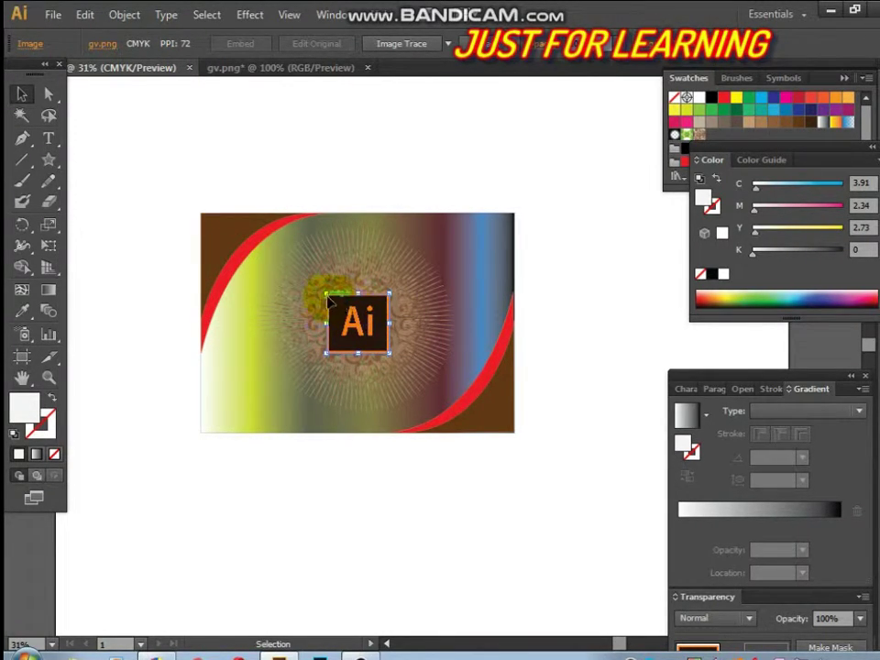
Enlarge the Ai logo slightly, recentre it on the sunburst and deselect it
{"action": "left_click_drag", "start_coordinate": [326, 294], "coordinate": [317, 284]}
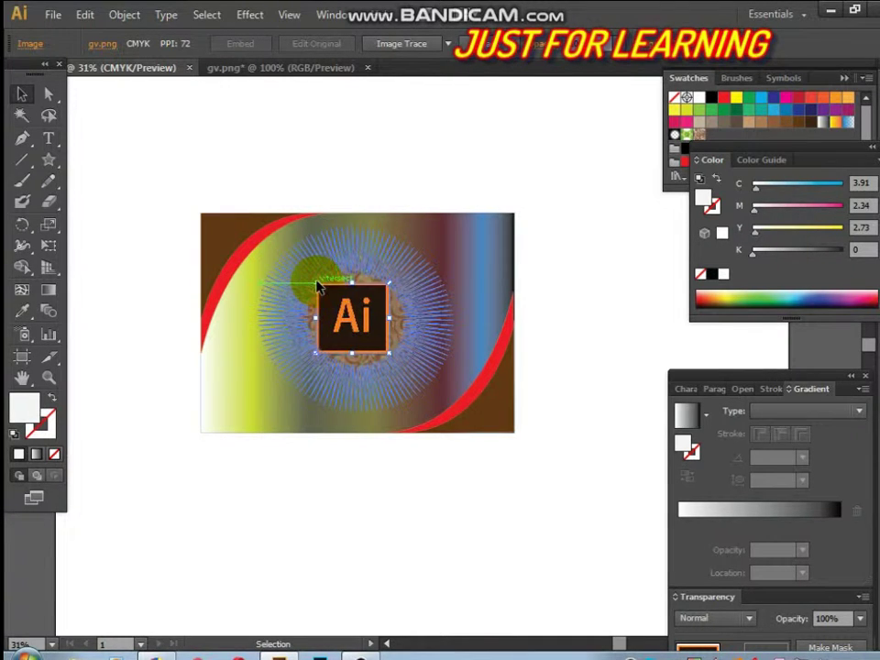
{"action": "left_click_drag", "start_coordinate": [358, 314], "coordinate": [368, 323]}
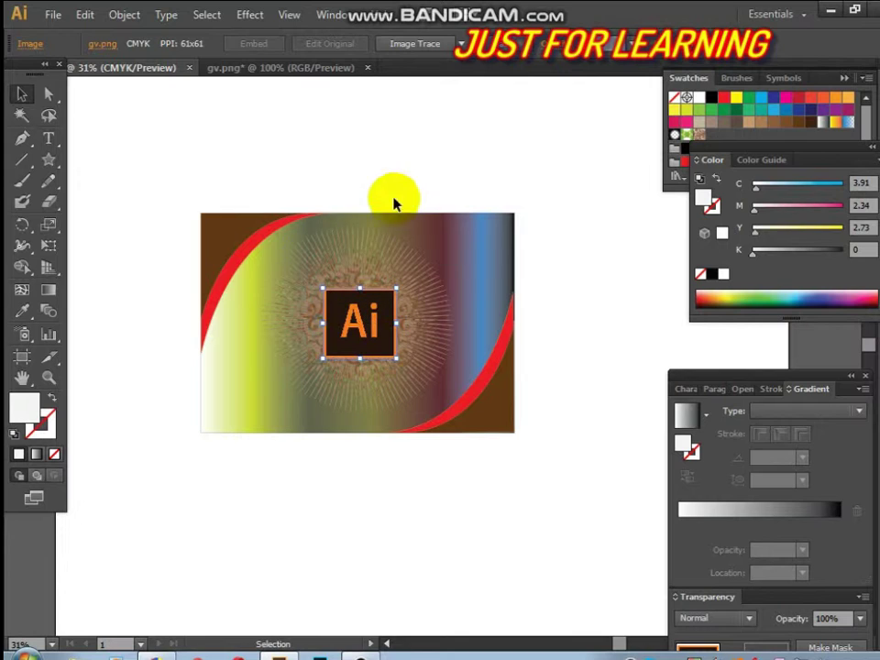
{"action": "left_click", "coordinate": [399, 158]}
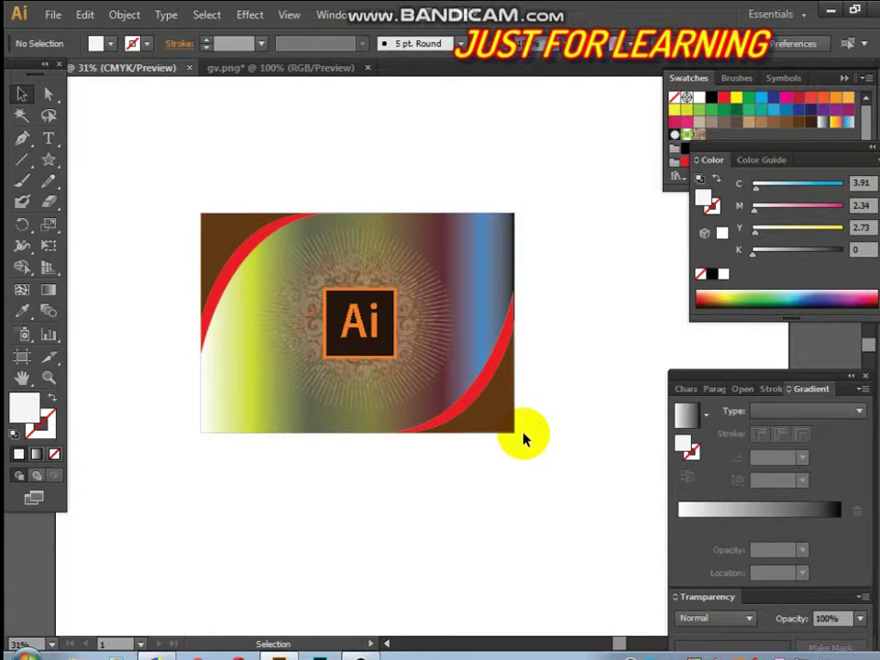
Close the gv.png document without saving its changes
{"action": "scroll", "coordinate": [549, 426], "scroll_direction": "down", "scroll_amount": 5}
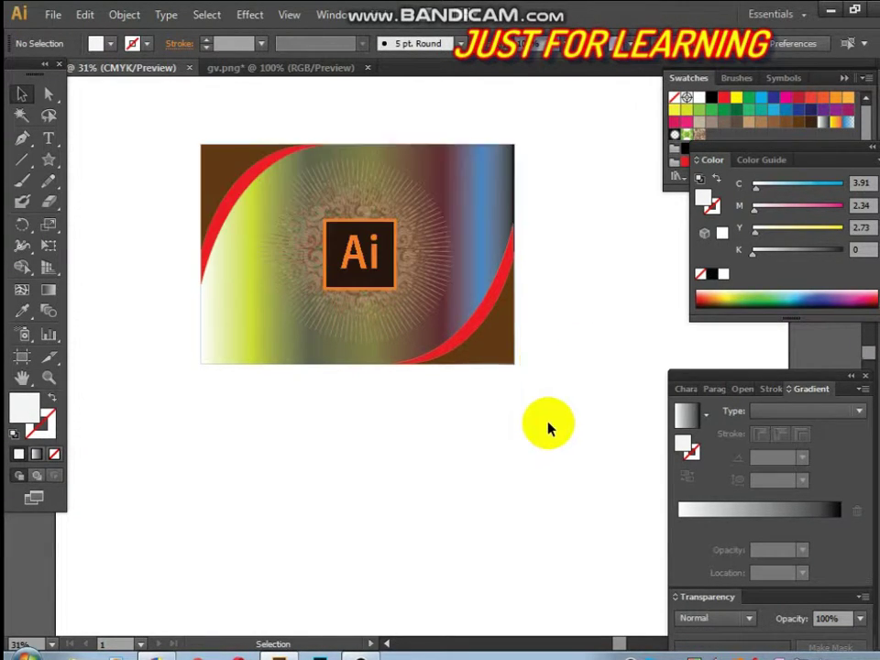
{"action": "scroll", "coordinate": [529, 401], "scroll_direction": "down", "scroll_amount": 2}
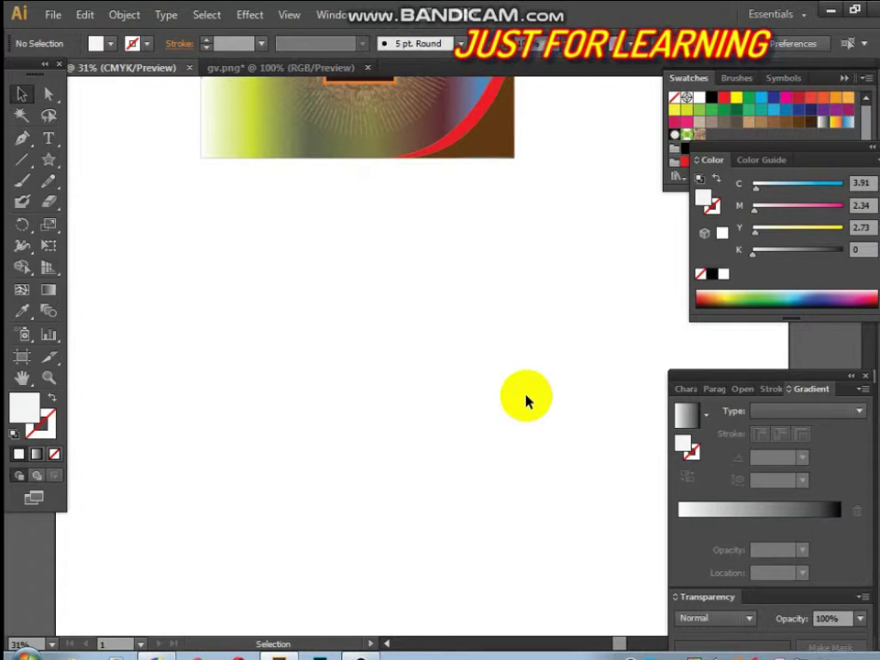
{"action": "left_click", "coordinate": [338, 70]}
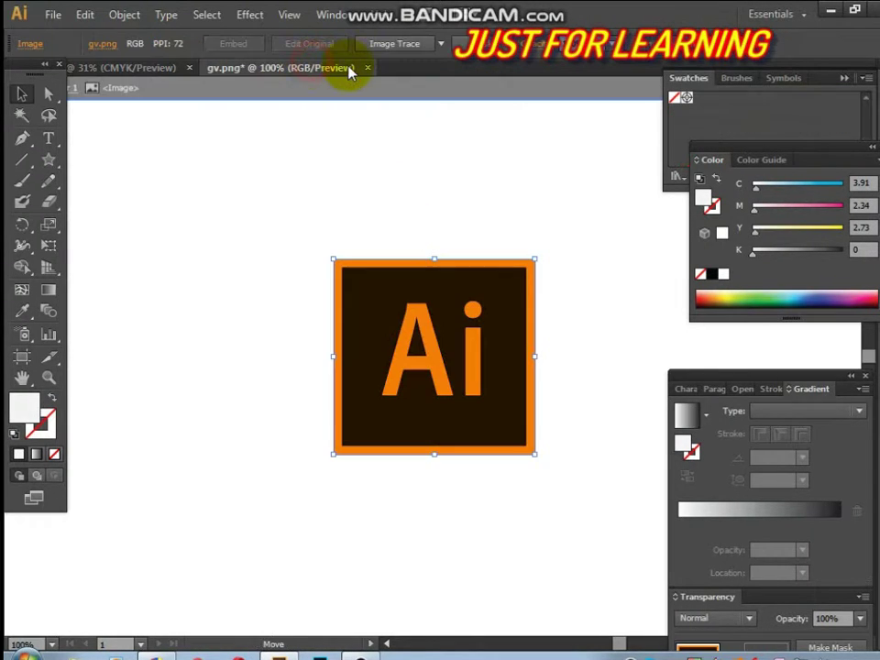
{"action": "left_click", "coordinate": [368, 68]}
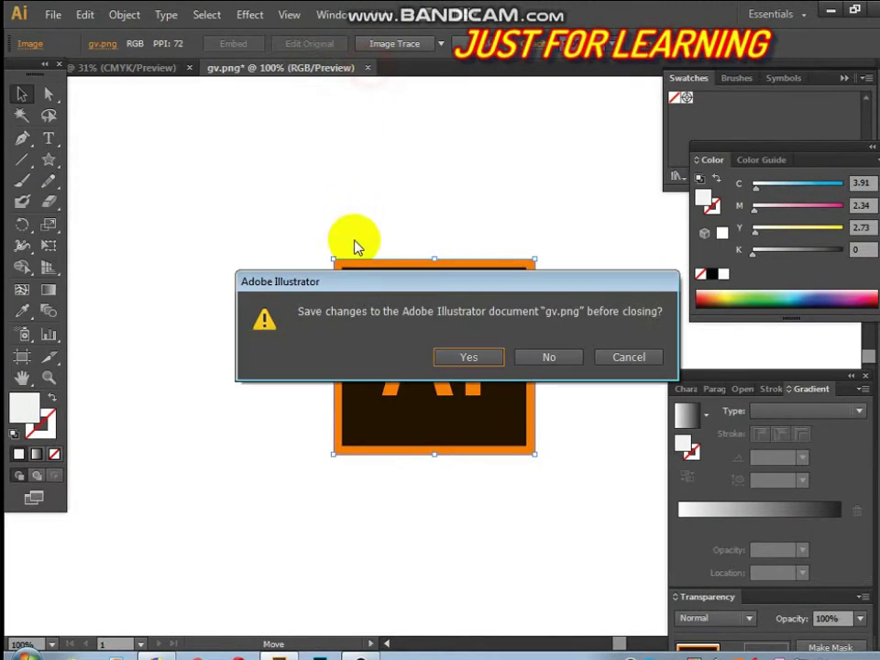
{"action": "left_click", "coordinate": [550, 357]}
Draw a rectangle about as wide as the card in the empty area below it and fill it brown (M 60, Y 80, K 25)
{"action": "scroll", "coordinate": [312, 201], "scroll_direction": "up", "scroll_amount": 3}
{"action": "scroll", "coordinate": [330, 244], "scroll_direction": "down", "scroll_amount": 4}
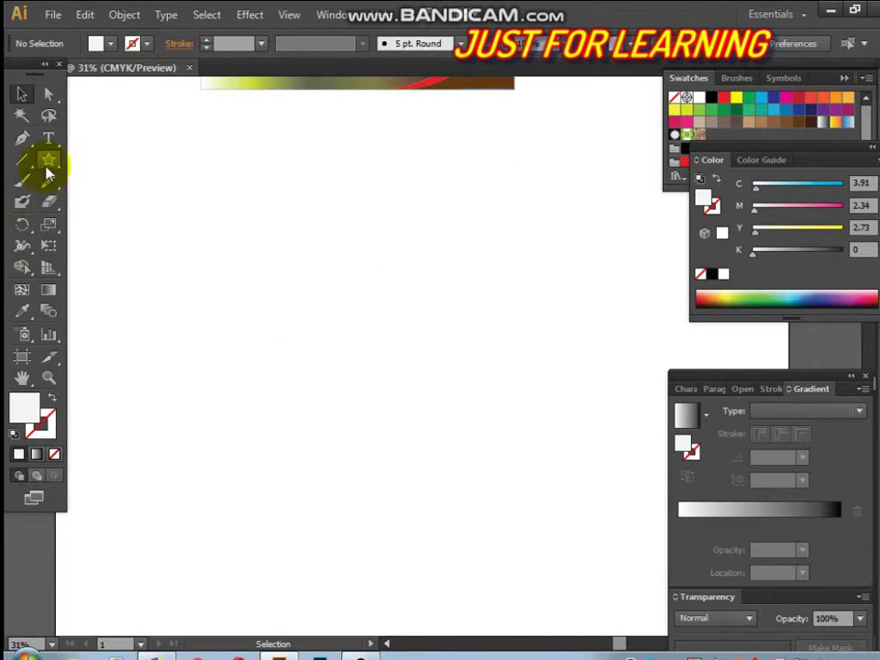
{"action": "scroll", "coordinate": [283, 309], "scroll_direction": "up", "scroll_amount": 4}
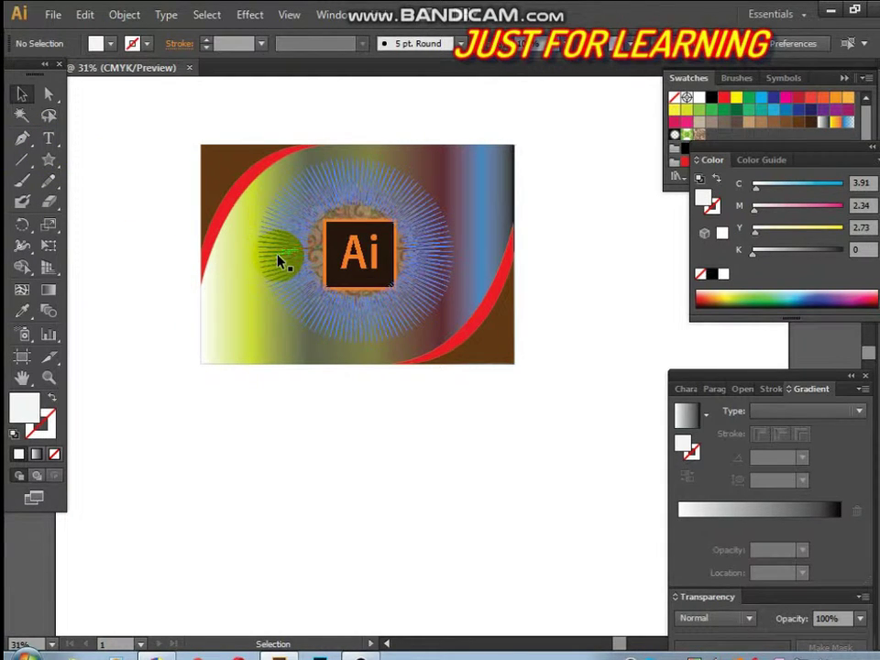
{"action": "left_click", "coordinate": [237, 256]}
{"action": "scroll", "coordinate": [236, 256], "scroll_direction": "down", "scroll_amount": 5}
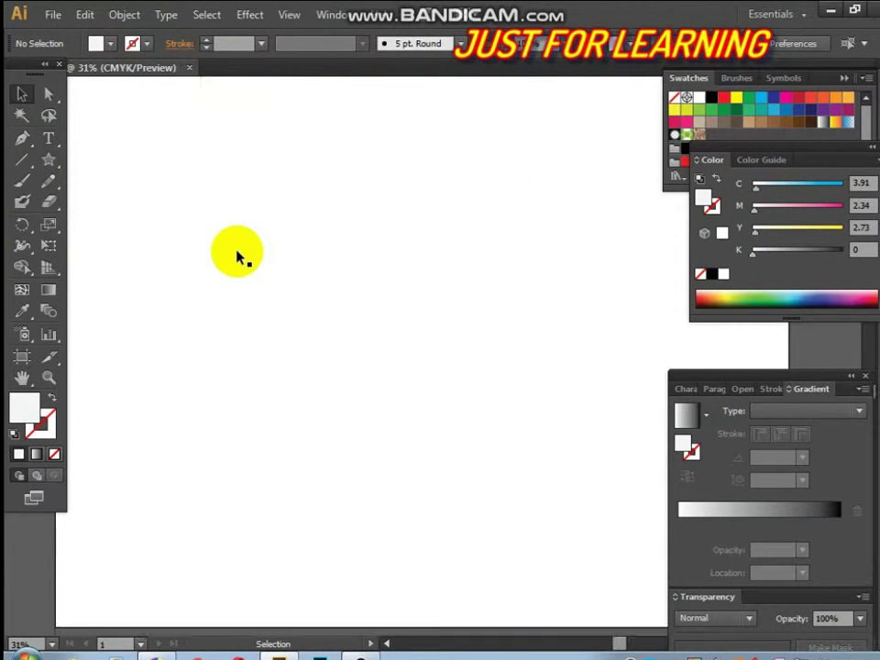
{"action": "scroll", "coordinate": [237, 256], "scroll_direction": "up", "scroll_amount": 1}
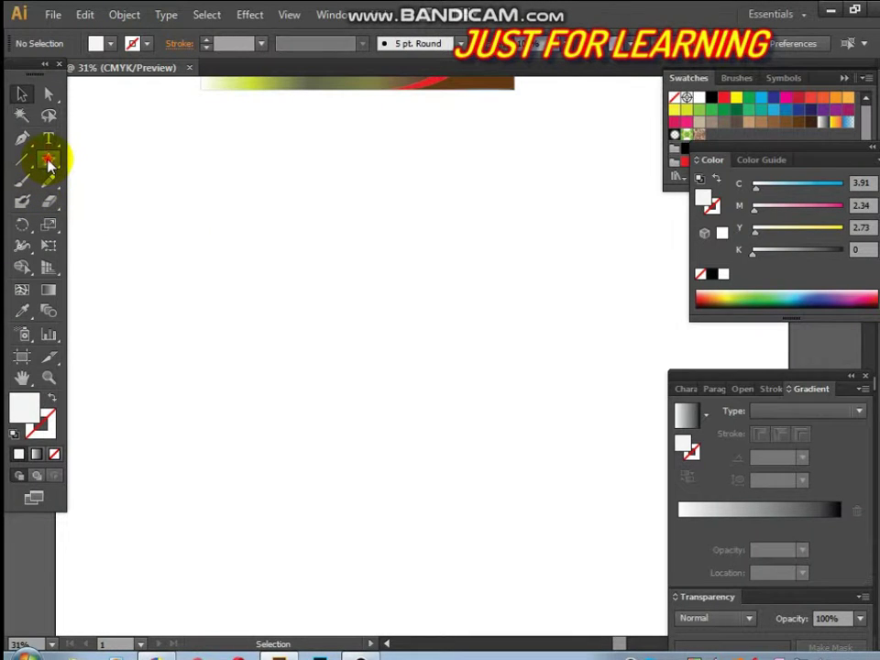
{"action": "left_click_drag", "start_coordinate": [50, 163], "coordinate": [113, 162]}
{"action": "left_click_drag", "start_coordinate": [194, 184], "coordinate": [510, 423]}
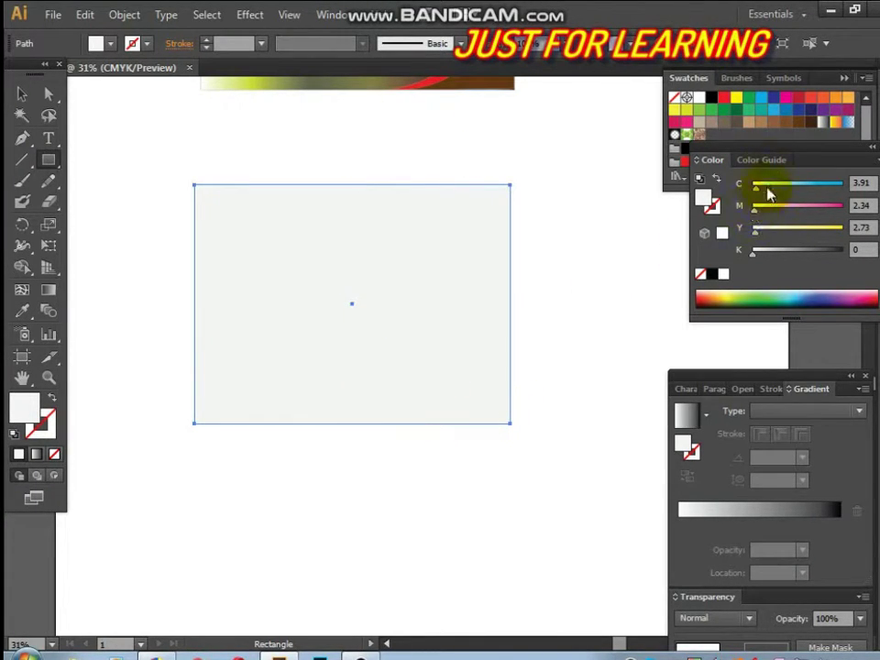
{"action": "left_click", "coordinate": [771, 130]}
{"action": "left_click", "coordinate": [772, 125]}
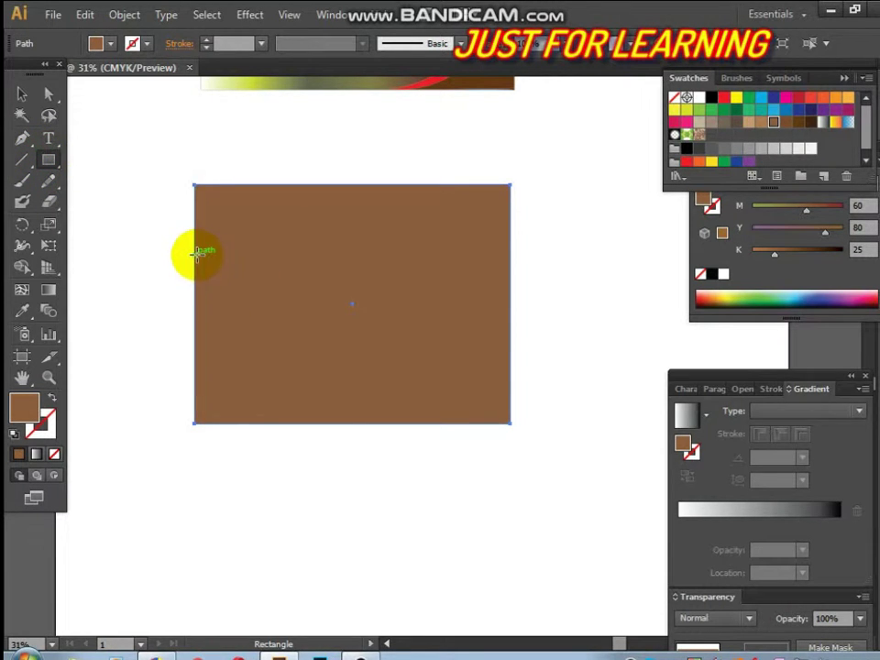
Draw a second rectangle over the lower three-quarters of the brown one and add an anchor point midway along its top edge
{"action": "mouse_move", "coordinate": [194, 249]}
{"action": "left_mouse_down"}
{"action": "mouse_move", "coordinate": [216, 421]}
{"action": "mouse_move", "coordinate": [440, 433]}
{"action": "mouse_move", "coordinate": [509, 423]}
{"action": "left_mouse_up"}
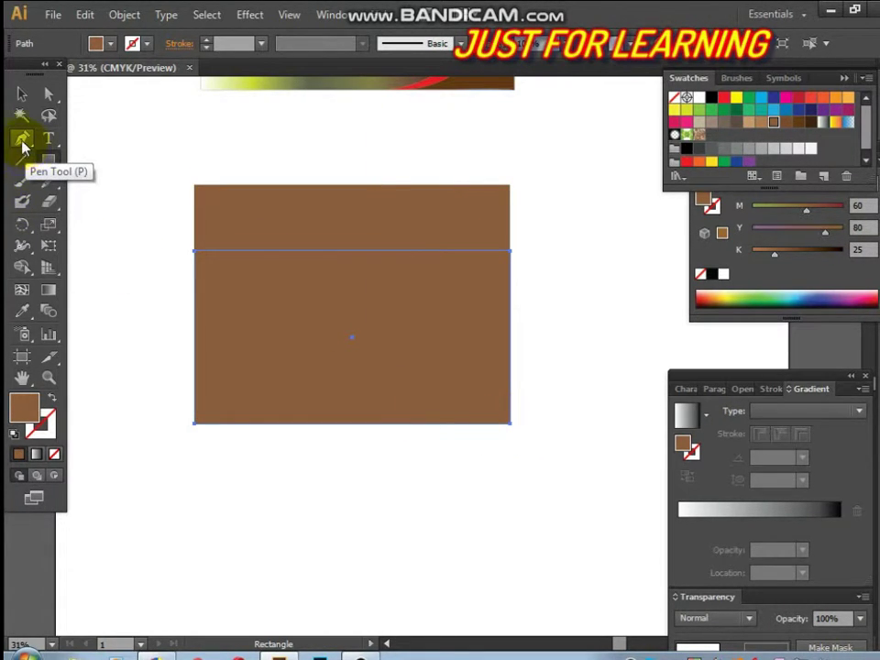
{"action": "left_click_drag", "start_coordinate": [23, 147], "coordinate": [64, 156]}
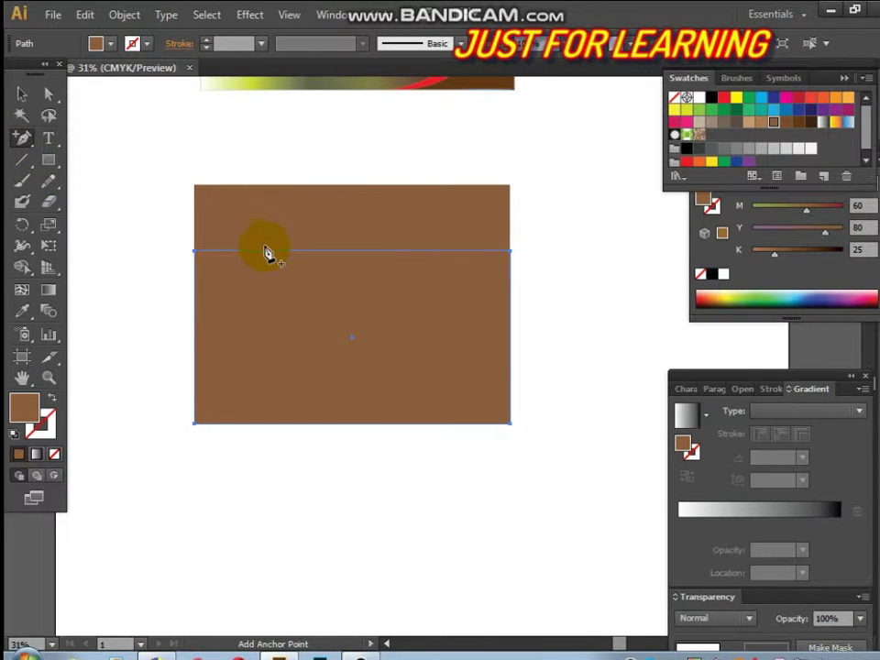
{"action": "left_click", "coordinate": [337, 252]}
Convert the added anchor point to bend the top edge into an S-shaped wave, and fill the shape with C=30 M=50 Y=75 K=10
{"action": "left_click_drag", "start_coordinate": [28, 141], "coordinate": [101, 201]}
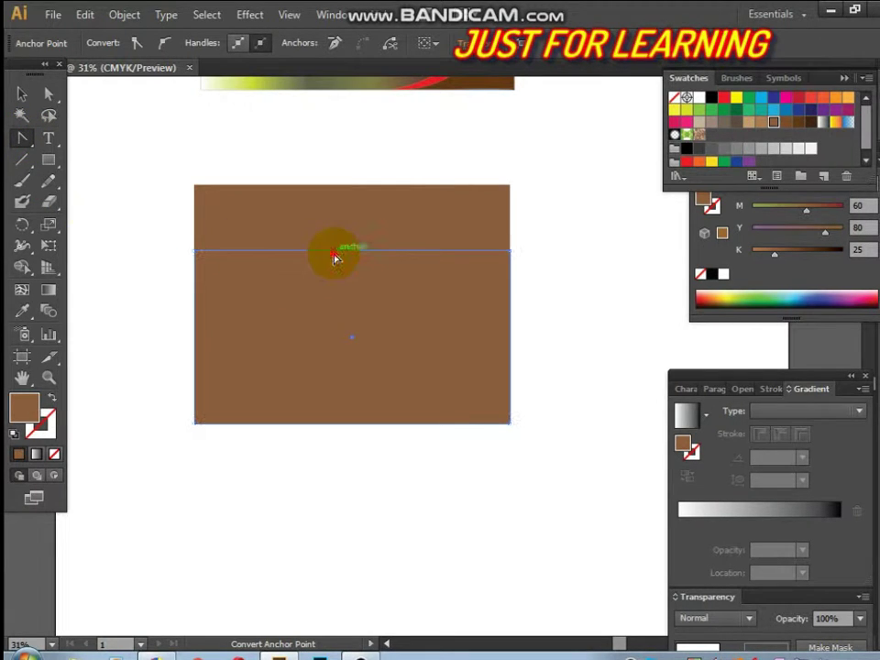
{"action": "left_click_drag", "start_coordinate": [336, 259], "coordinate": [337, 297]}
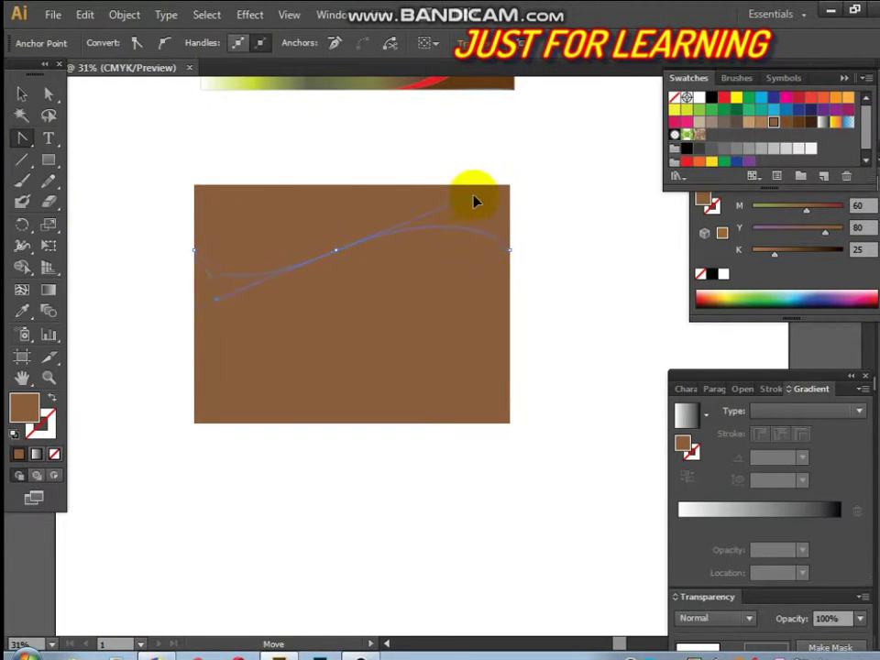
{"action": "left_click_drag", "start_coordinate": [475, 201], "coordinate": [427, 200]}
{"action": "left_click_drag", "start_coordinate": [463, 197], "coordinate": [463, 198]}
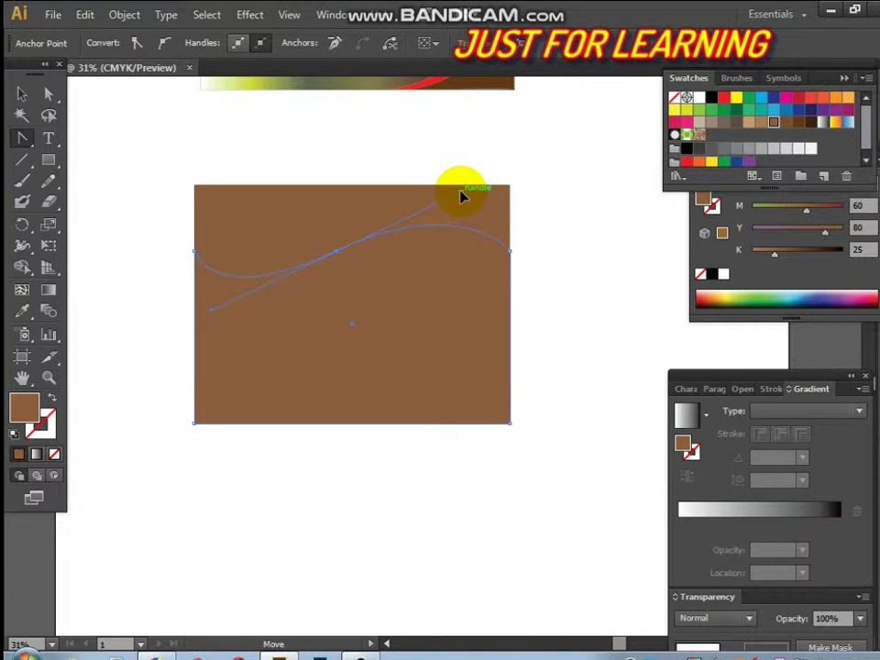
{"action": "left_click", "coordinate": [758, 125]}
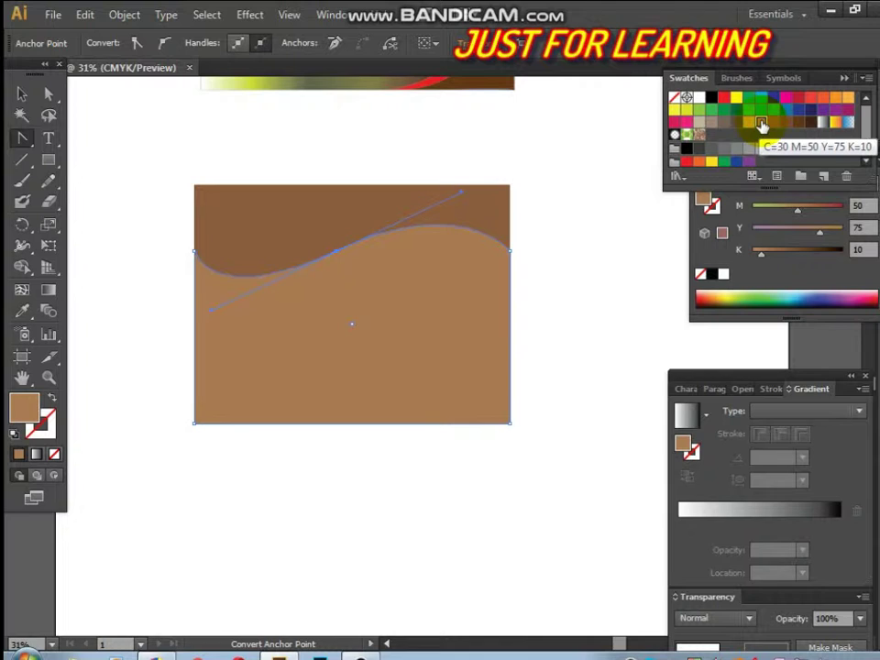
Fill the wave shape with the dark grey-brown swatch (M 60, Y 65, K 40) and raise the crest of its wavy edge slightly
{"action": "left_click", "coordinate": [736, 125]}
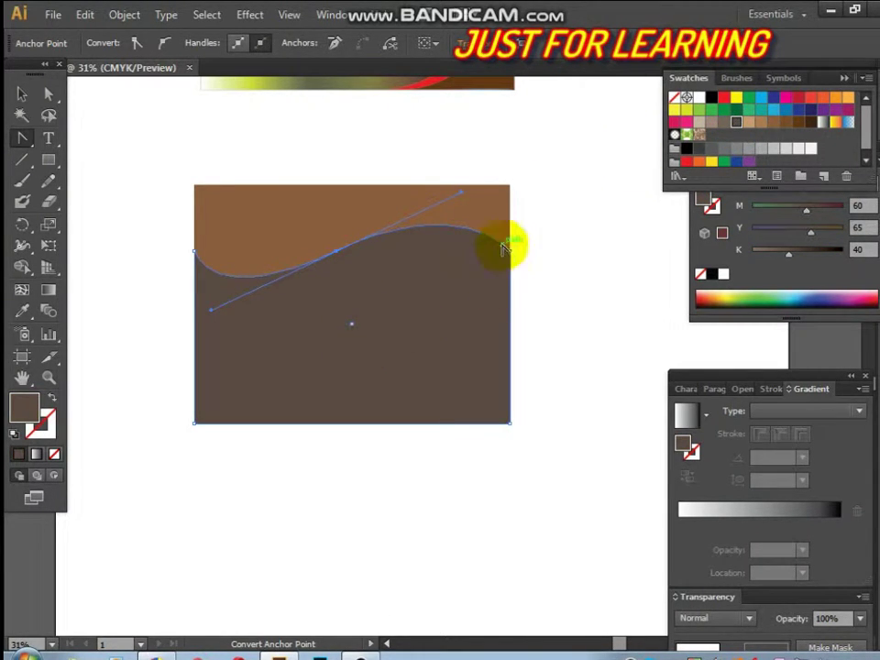
{"action": "left_click_drag", "start_coordinate": [464, 194], "coordinate": [456, 174]}
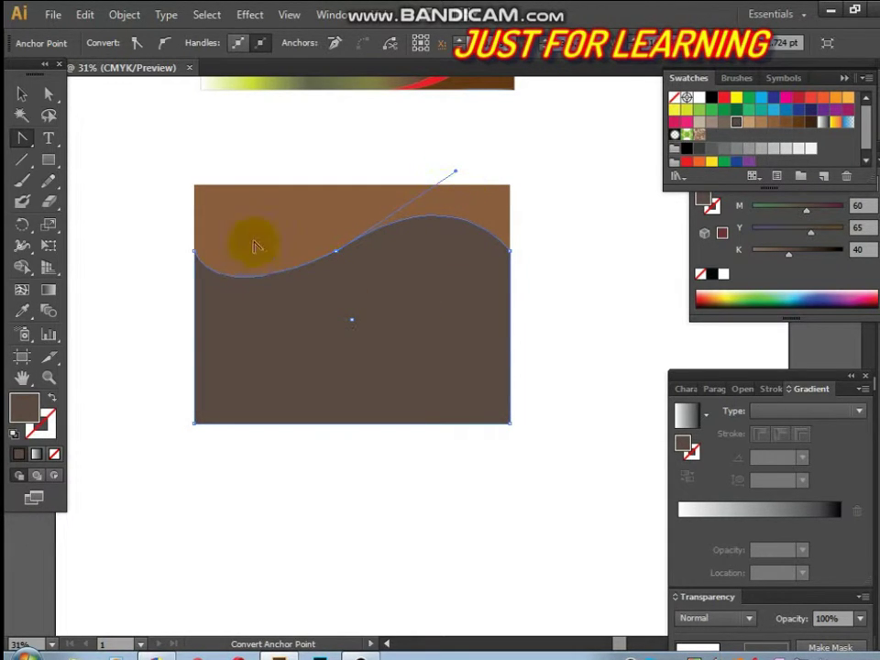
{"action": "left_click", "coordinate": [48, 160]}
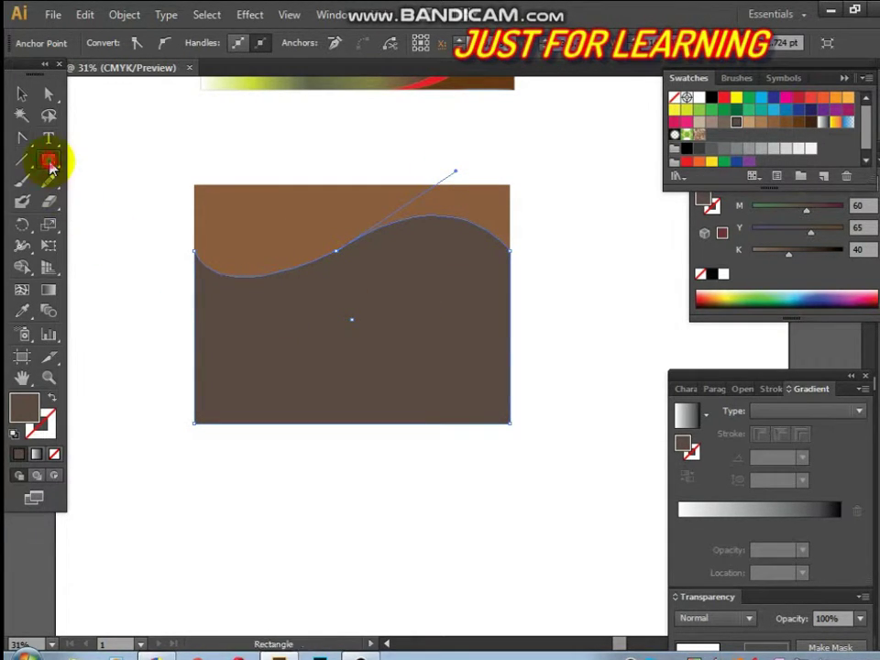
Move the dark wave shape slightly down on the brown card, keeping it aligned with the card's sides
{"action": "left_click", "coordinate": [22, 93]}
{"action": "left_click", "coordinate": [418, 351]}
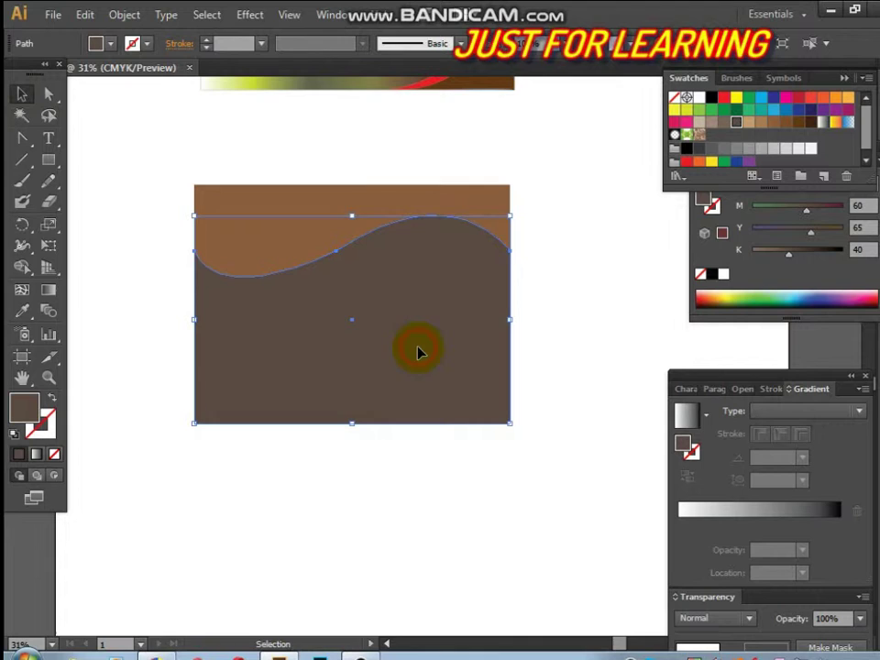
{"action": "left_click", "coordinate": [348, 154]}
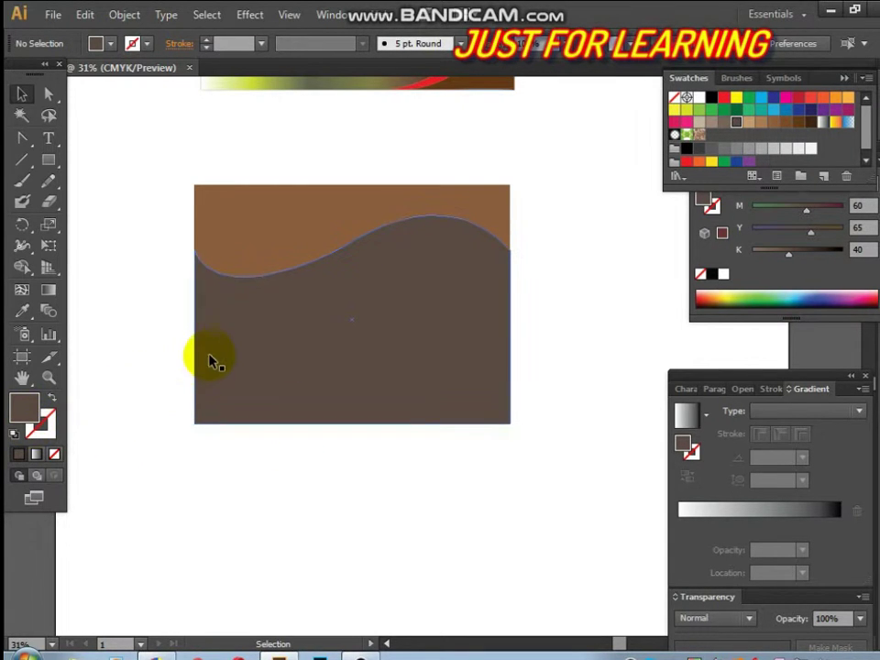
{"action": "mouse_move", "coordinate": [195, 352]}
{"action": "left_mouse_down"}
{"action": "mouse_move", "coordinate": [195, 403]}
{"action": "mouse_move", "coordinate": [193, 357]}
{"action": "left_mouse_up"}
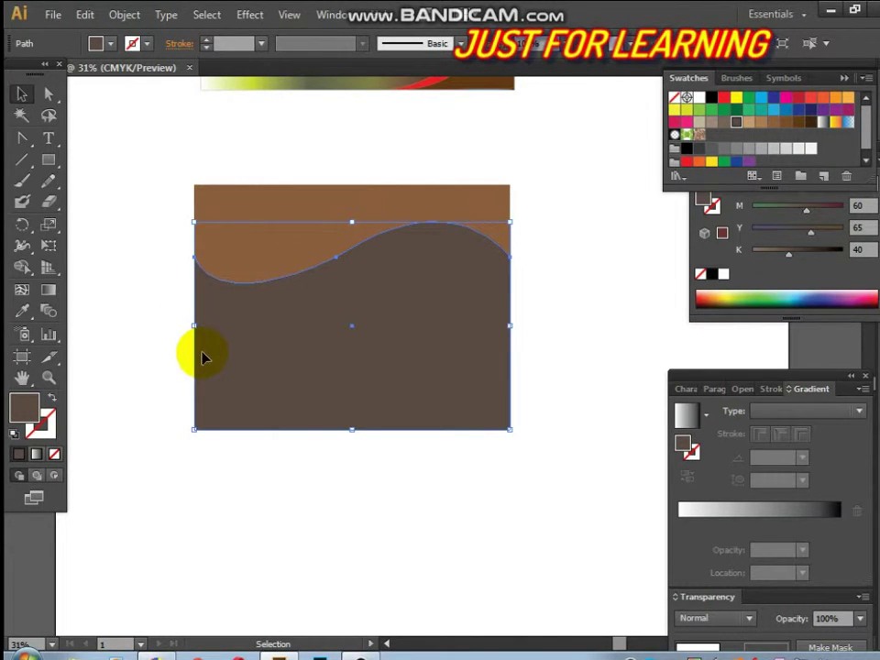
Draw a rectangle over the lower half of the dark wave, reduce its height, and add an anchor point midway along its top edge
{"action": "left_click", "coordinate": [49, 159]}
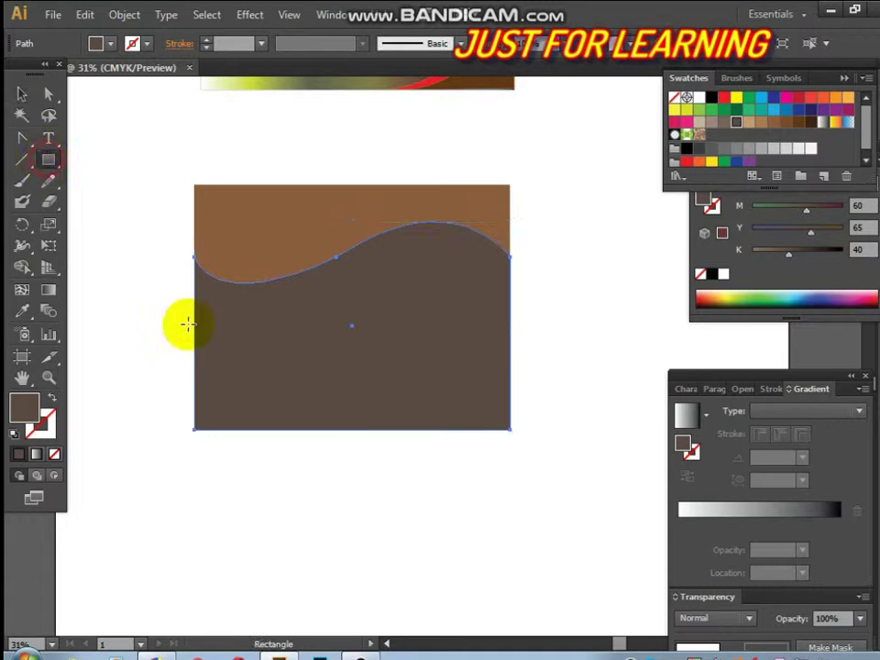
{"action": "mouse_move", "coordinate": [195, 325]}
{"action": "left_mouse_down"}
{"action": "mouse_move", "coordinate": [204, 416]}
{"action": "mouse_move", "coordinate": [216, 427]}
{"action": "mouse_move", "coordinate": [402, 414]}
{"action": "mouse_move", "coordinate": [510, 429]}
{"action": "left_mouse_up"}
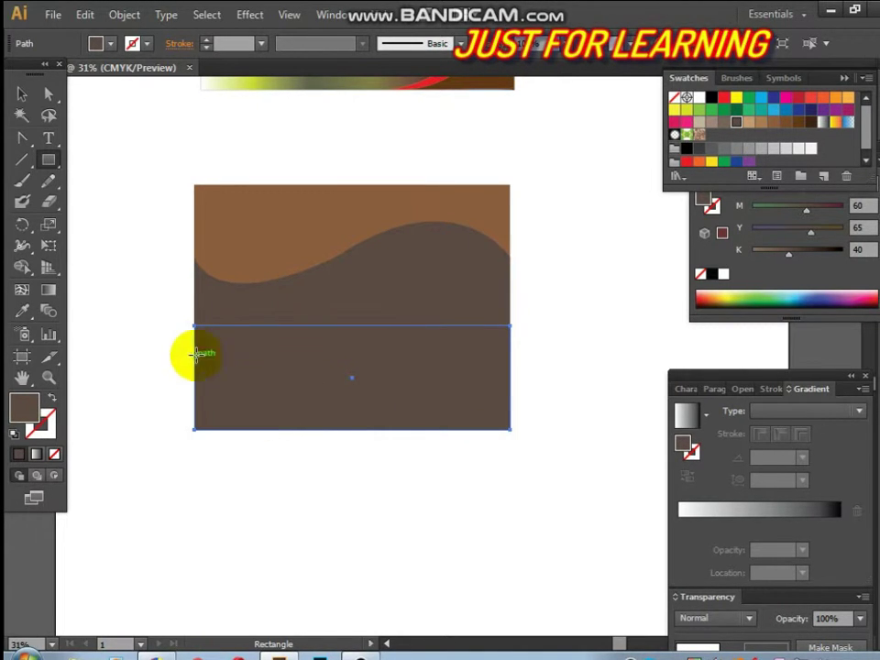
{"action": "left_click", "coordinate": [22, 94]}
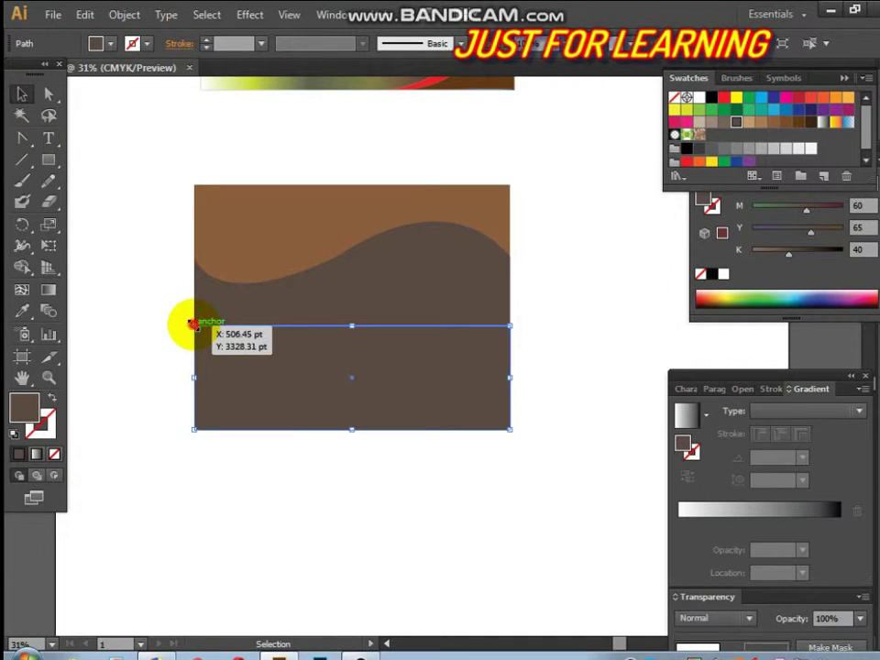
{"action": "left_click_drag", "start_coordinate": [193, 325], "coordinate": [198, 359]}
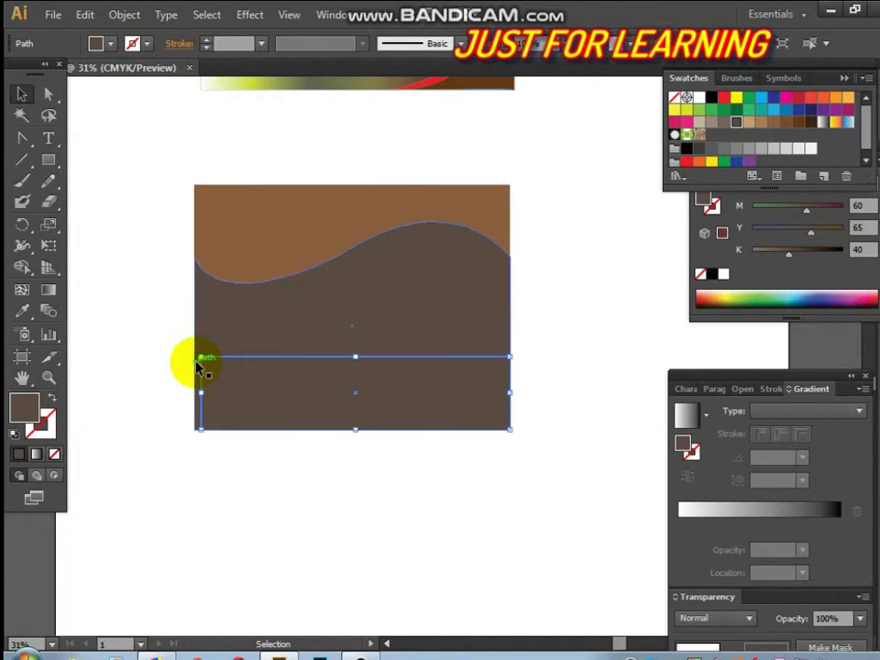
{"action": "left_click_drag", "start_coordinate": [22, 138], "coordinate": [64, 160]}
{"action": "left_click", "coordinate": [368, 357]}
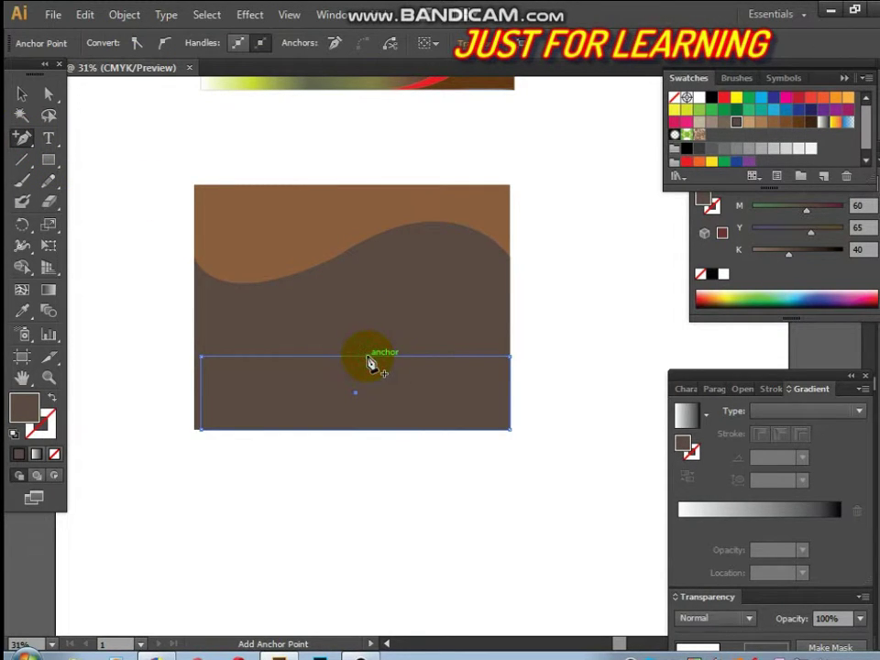
Convert the added anchor point to bend the top edge into an S-shaped wave, and stretch the shape to the card's left edge
{"action": "left_click_drag", "start_coordinate": [25, 142], "coordinate": [82, 201]}
{"action": "left_click_drag", "start_coordinate": [369, 358], "coordinate": [470, 275]}
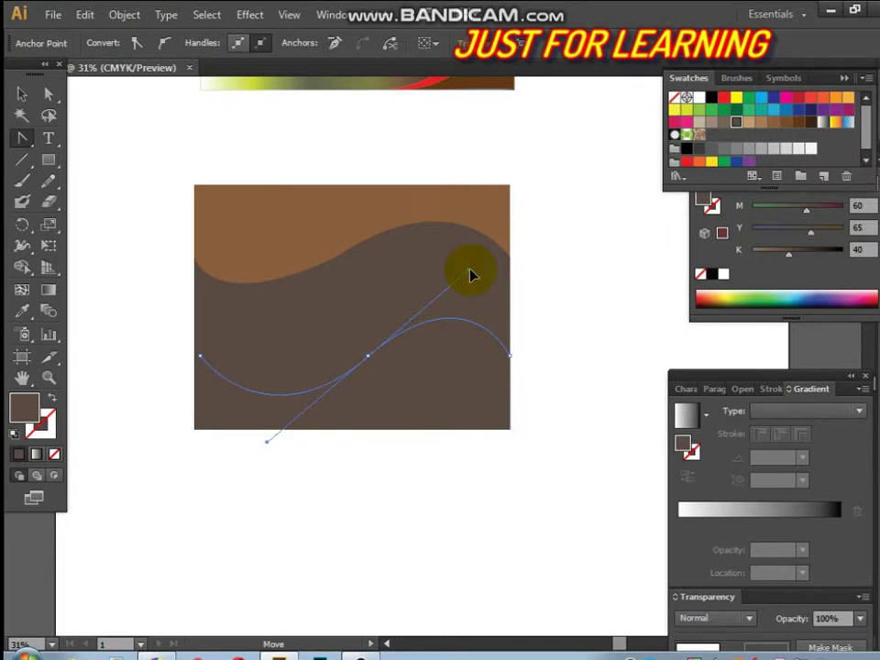
{"action": "mouse_move", "coordinate": [476, 274]}
{"action": "left_mouse_down"}
{"action": "mouse_move", "coordinate": [487, 295]}
{"action": "mouse_move", "coordinate": [485, 257]}
{"action": "mouse_move", "coordinate": [476, 280]}
{"action": "left_mouse_up"}
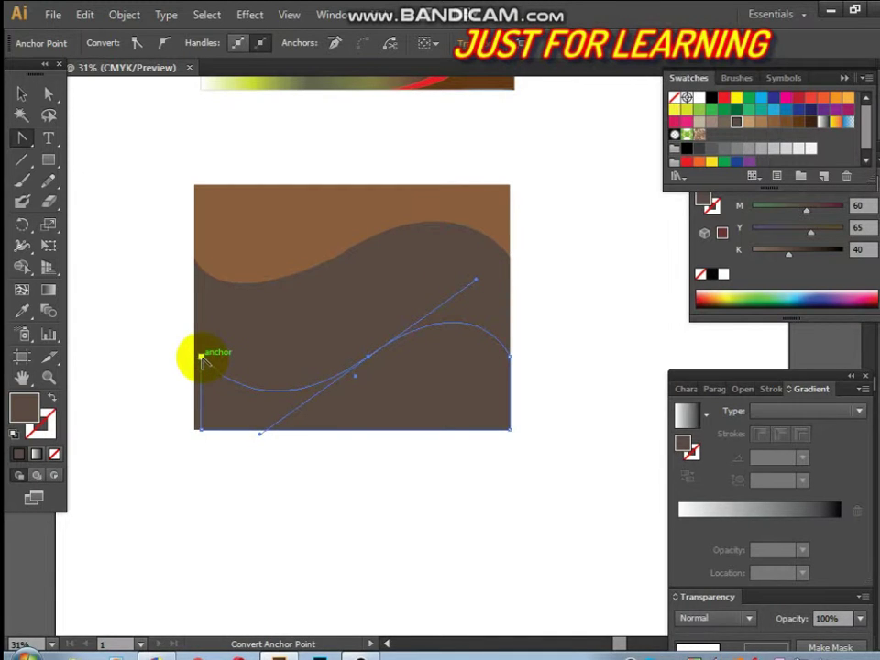
{"action": "left_click_drag", "start_coordinate": [202, 358], "coordinate": [207, 364]}
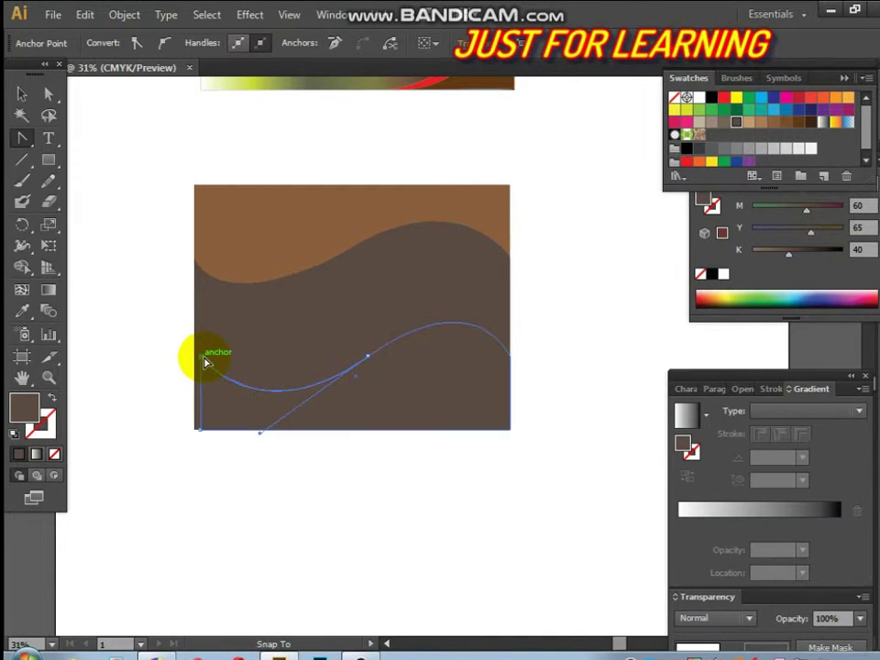
{"action": "left_click", "coordinate": [20, 93]}
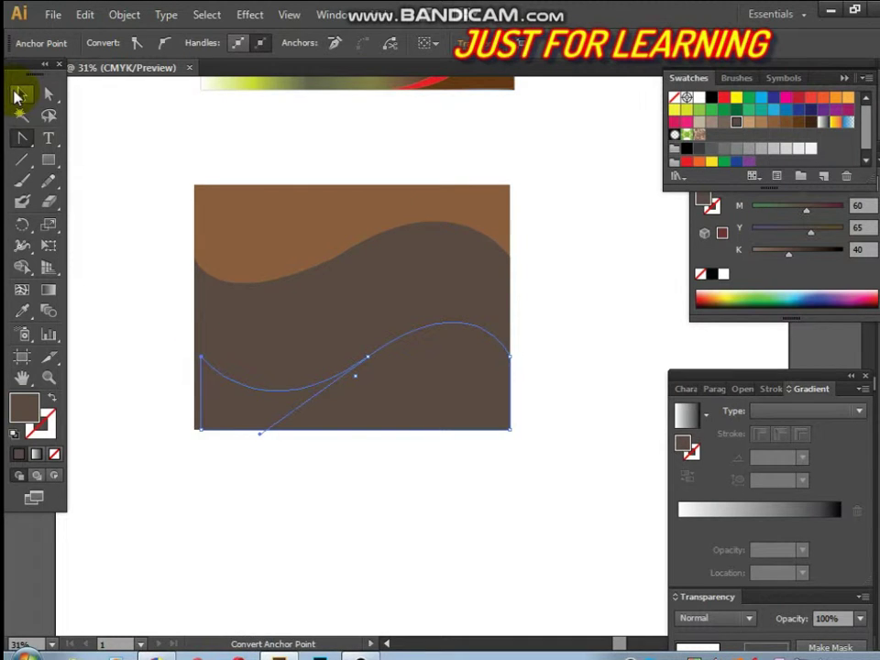
{"action": "mouse_move", "coordinate": [200, 322]}
{"action": "left_mouse_down"}
{"action": "mouse_move", "coordinate": [189, 318]}
{"action": "mouse_move", "coordinate": [194, 323]}
{"action": "left_mouse_up"}
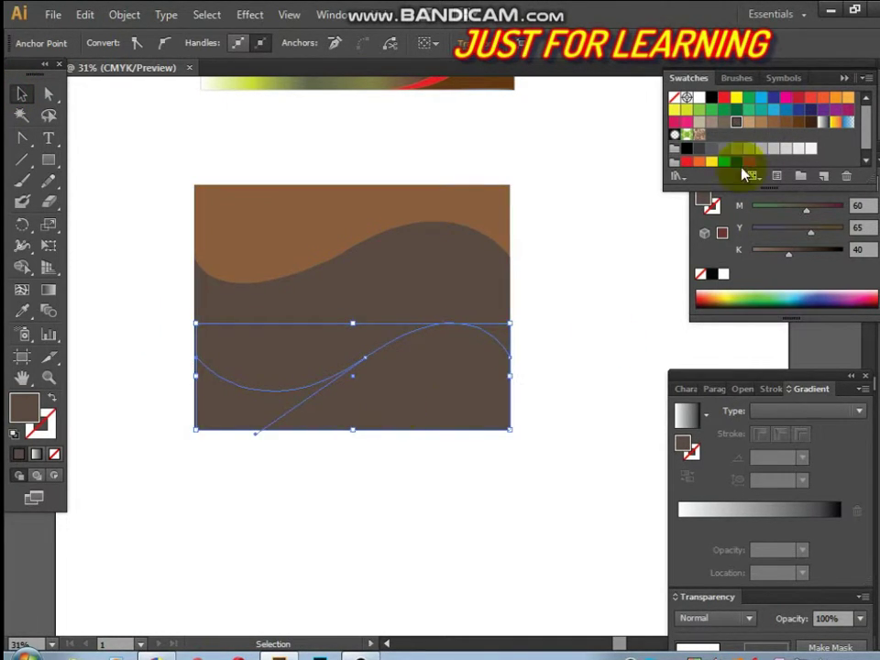
Try teal, dark brown (C=50 M=70 Y=80 K=70), blue gradient and Pompadour pattern fills on the lower wave
{"action": "left_click", "coordinate": [761, 111]}
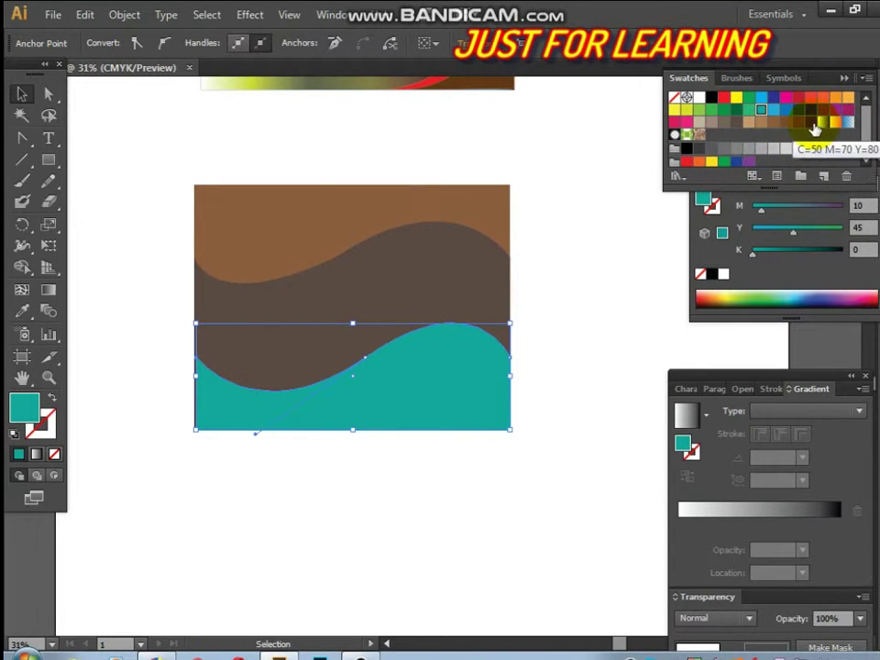
{"action": "left_click", "coordinate": [812, 123]}
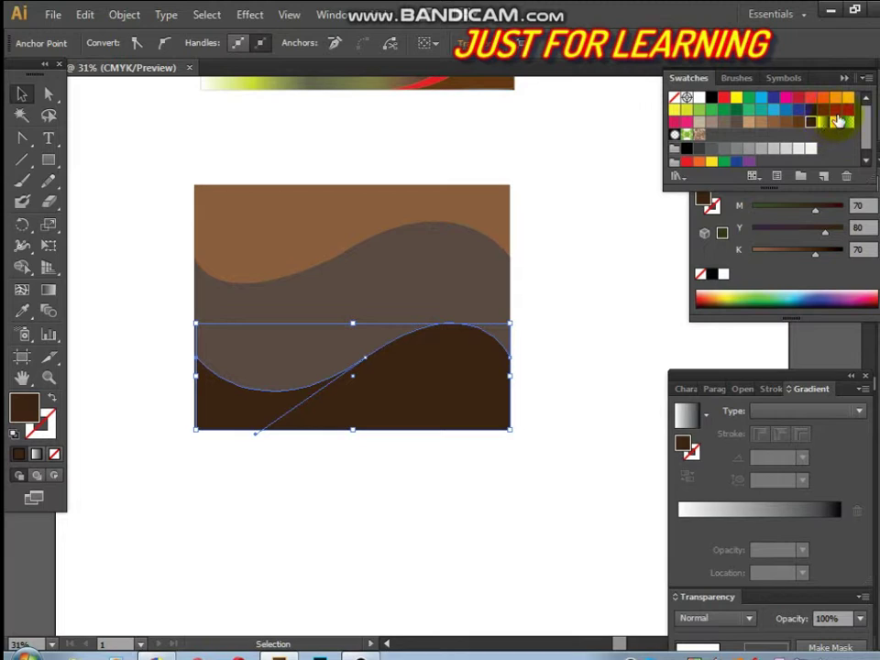
{"action": "left_click", "coordinate": [848, 125]}
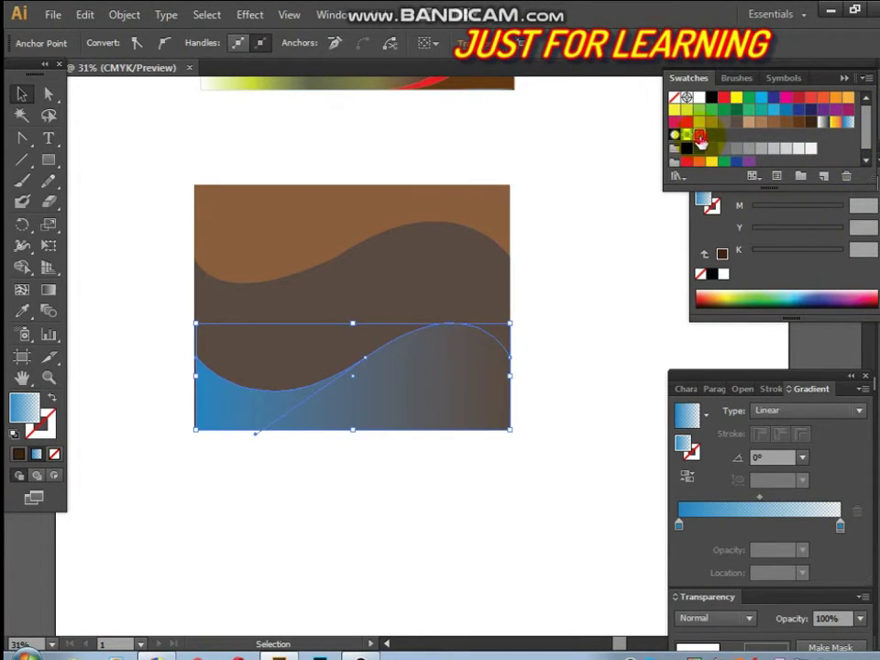
{"action": "left_click", "coordinate": [701, 136]}
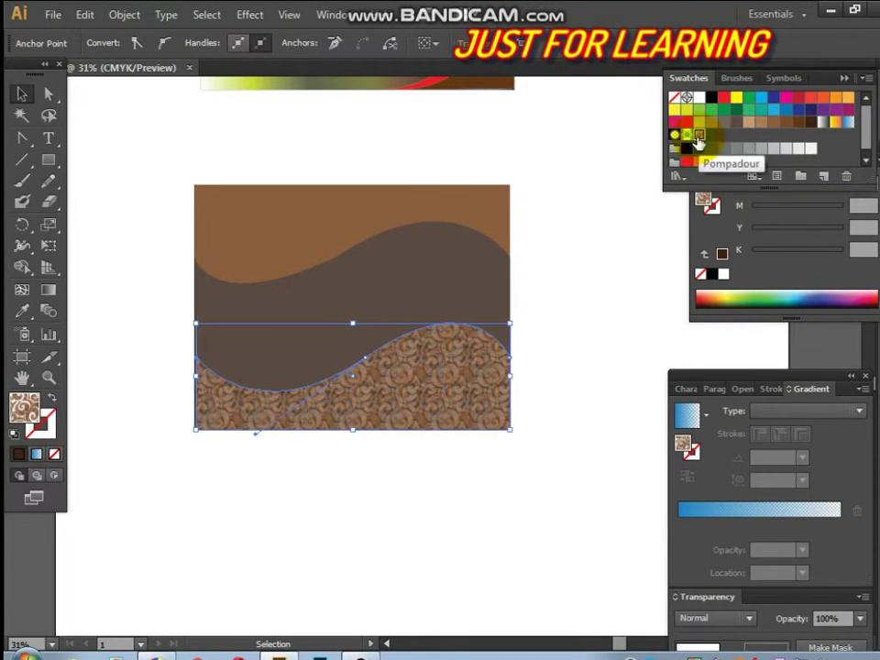
Fill the lower wave with the linear gradient swatch that fades from blue to transparent, and deselect it
{"action": "left_click", "coordinate": [848, 125]}
{"action": "left_click", "coordinate": [621, 325]}
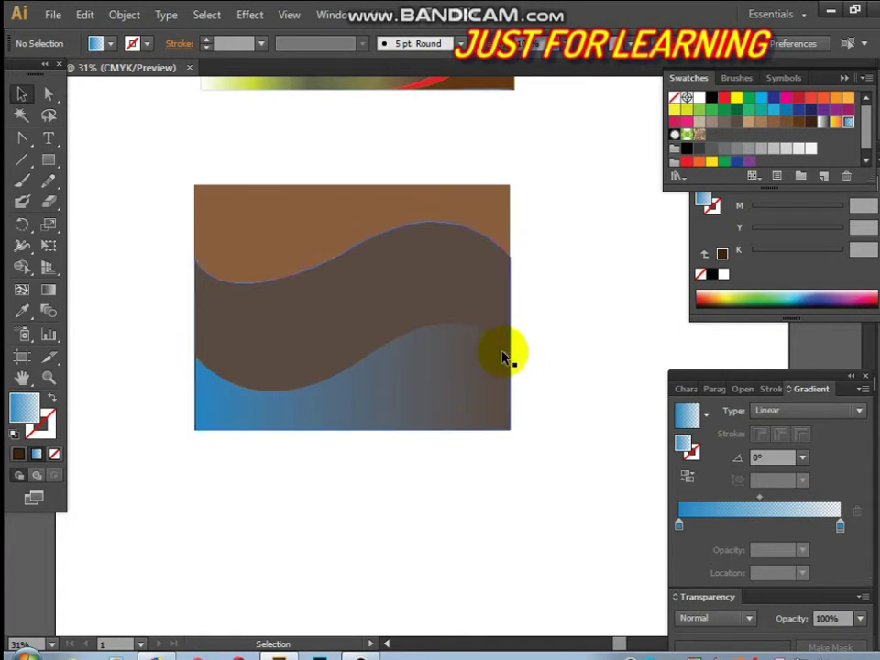
{"action": "left_click", "coordinate": [46, 164]}
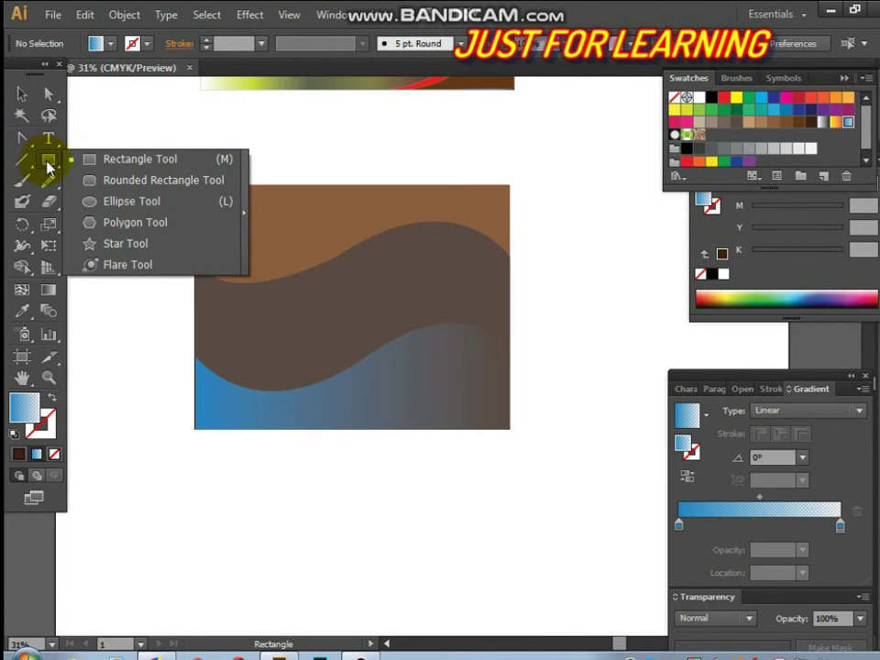
{"action": "left_click", "coordinate": [132, 110]}
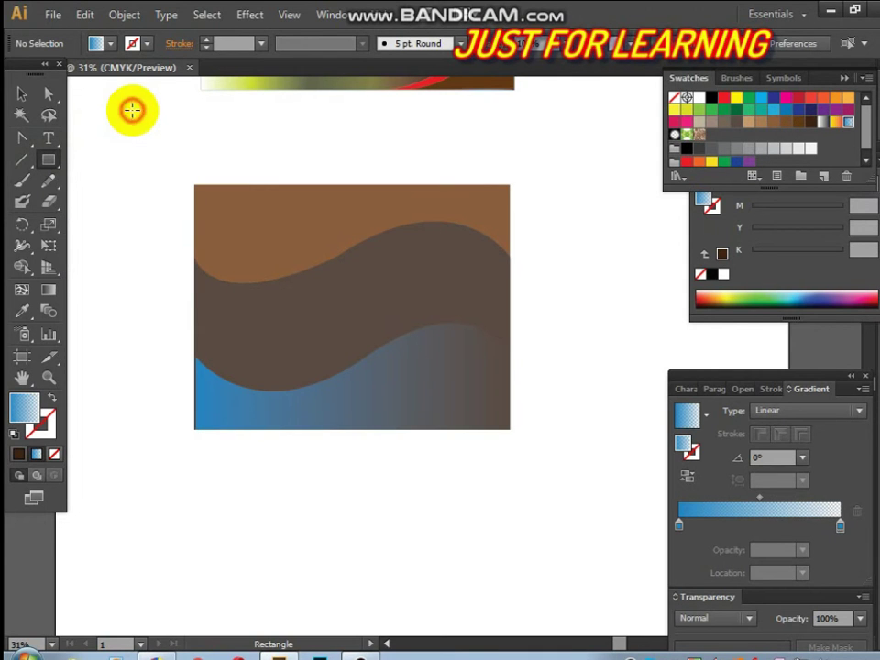